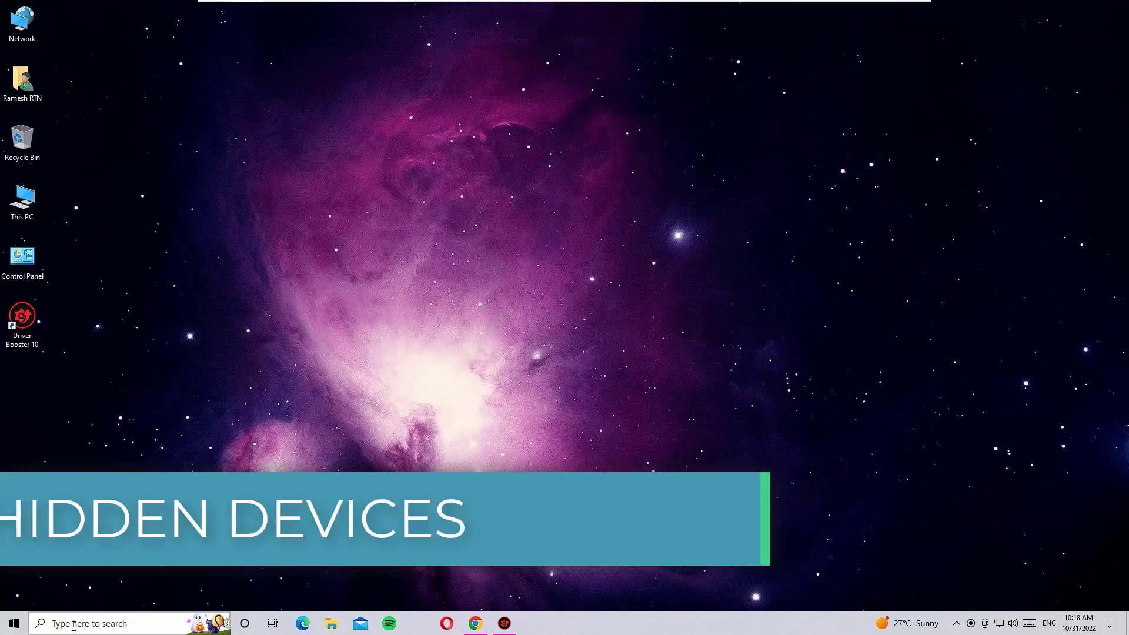
Search Windows for "dev" and open Device Manager.
click(74, 625)
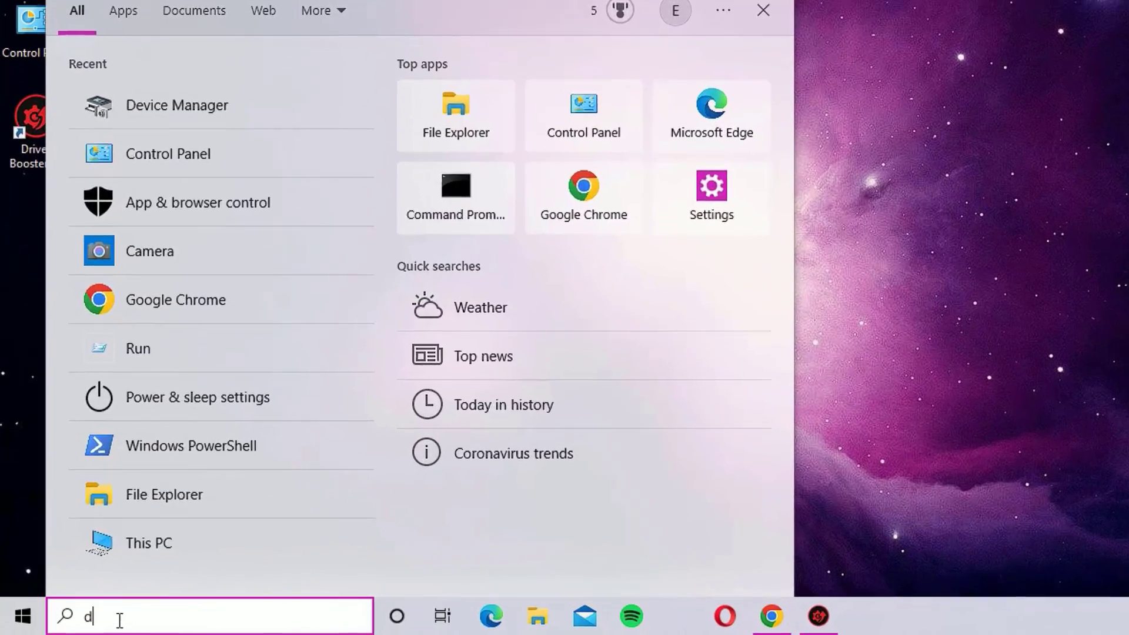
text(dev)
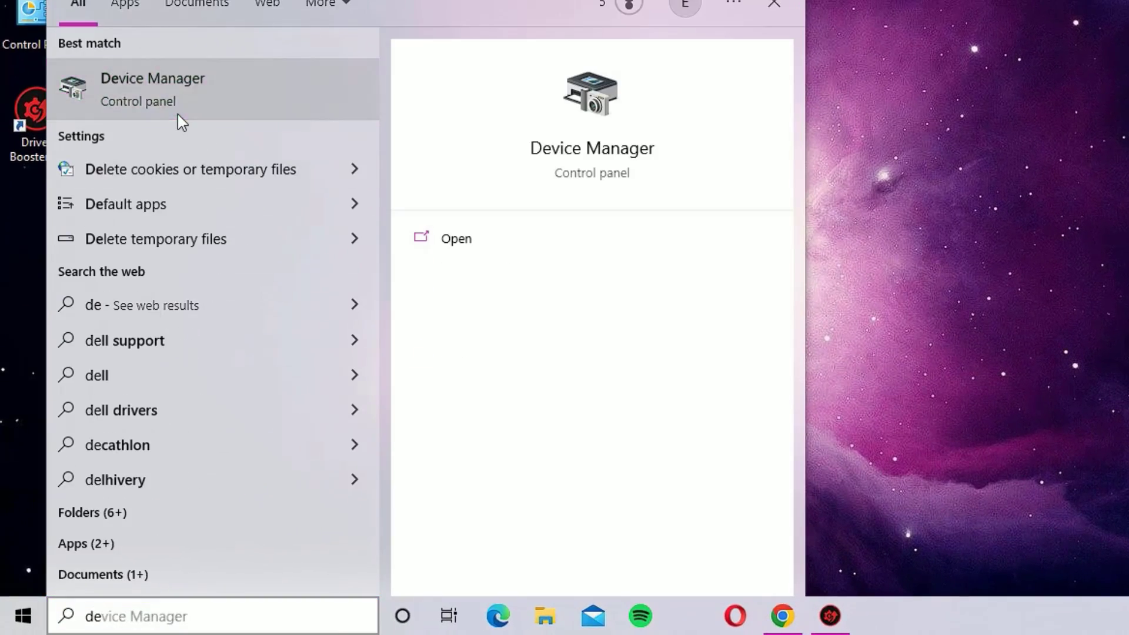
click(178, 114)
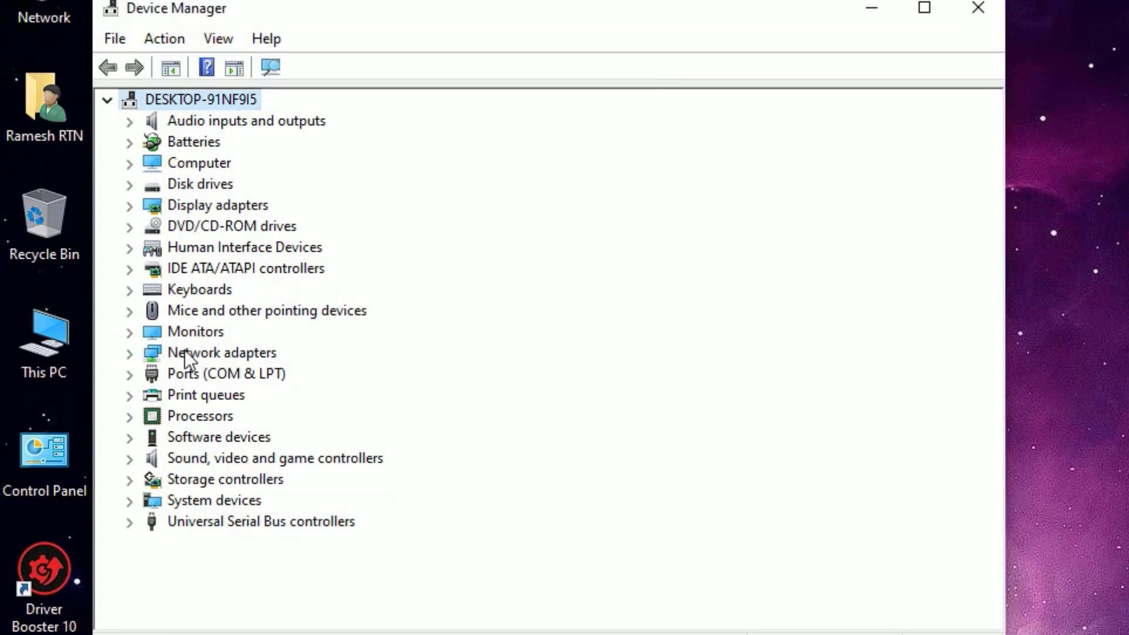
Expand the Network adapters category and turn on the display of hidden devices.
double_click(183, 354)
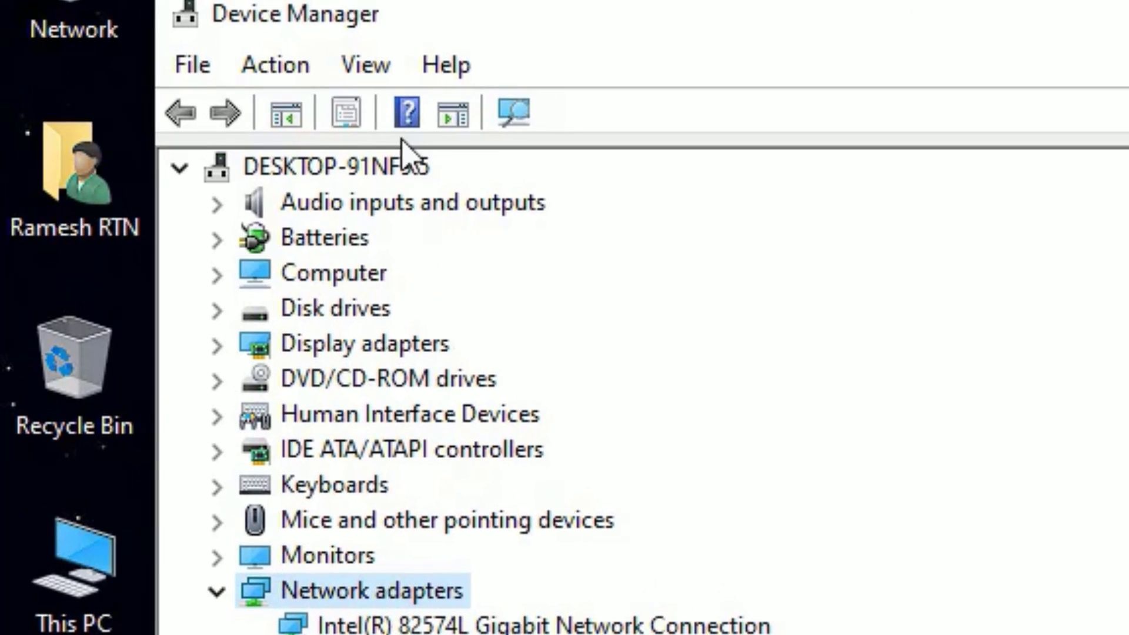
click(376, 66)
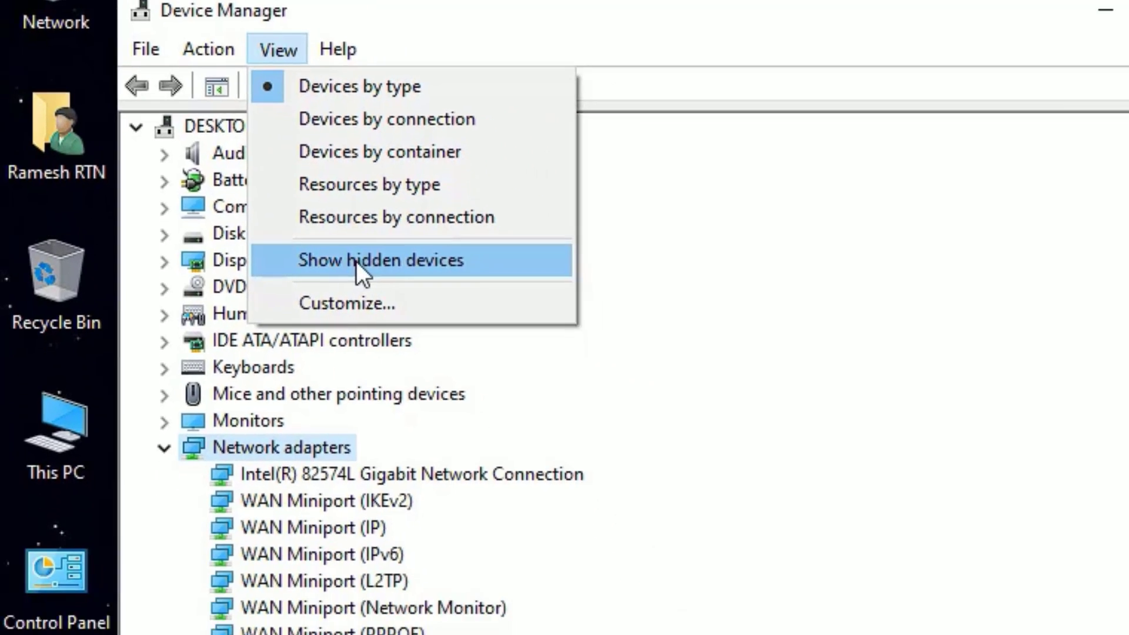
click(458, 347)
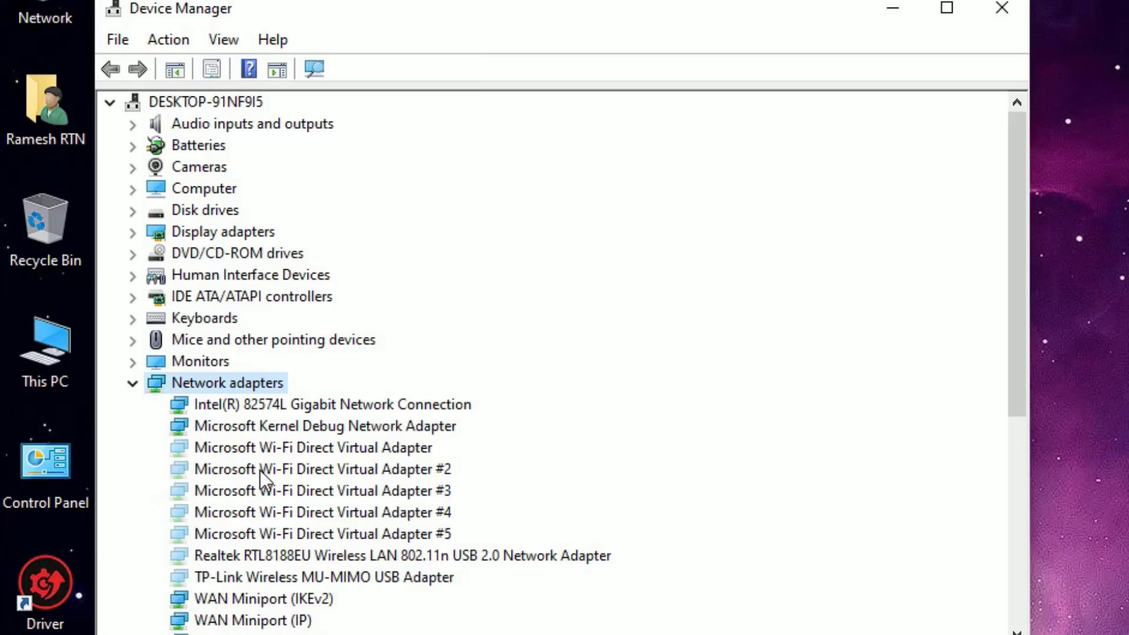
Start adding legacy hardware and choose to install hardware manually selected from a list.
click(173, 39)
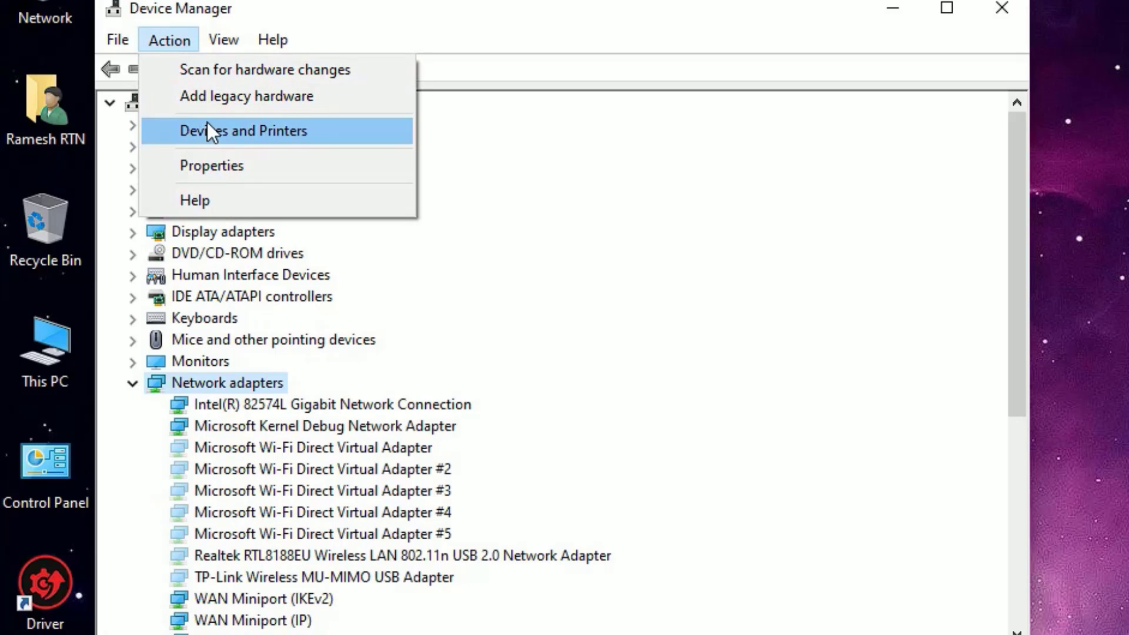
click(223, 100)
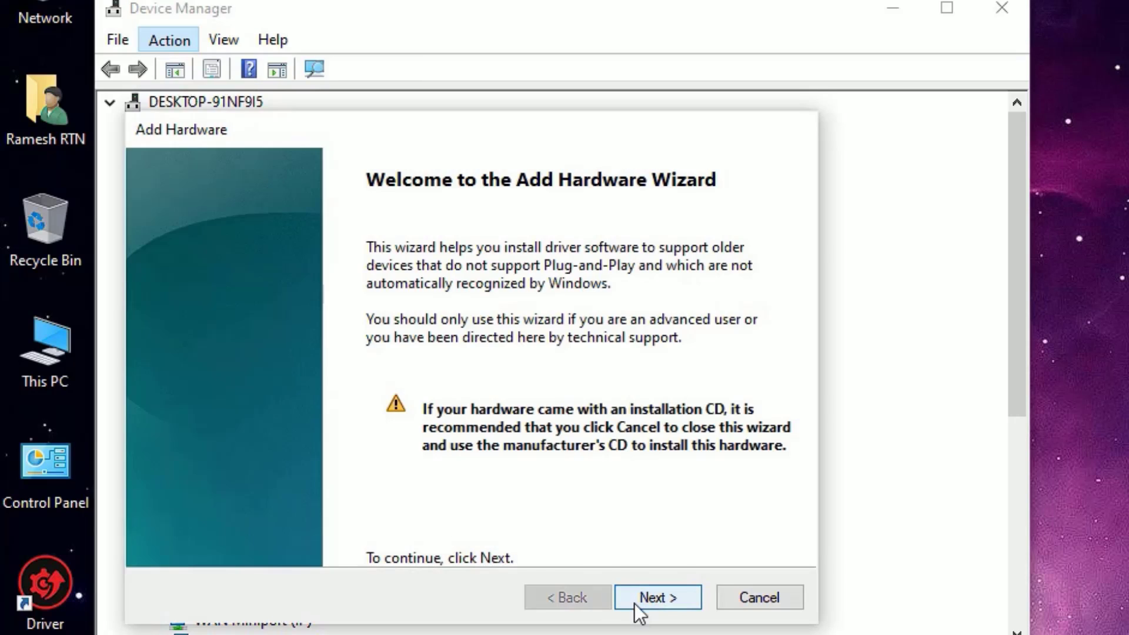
click(634, 604)
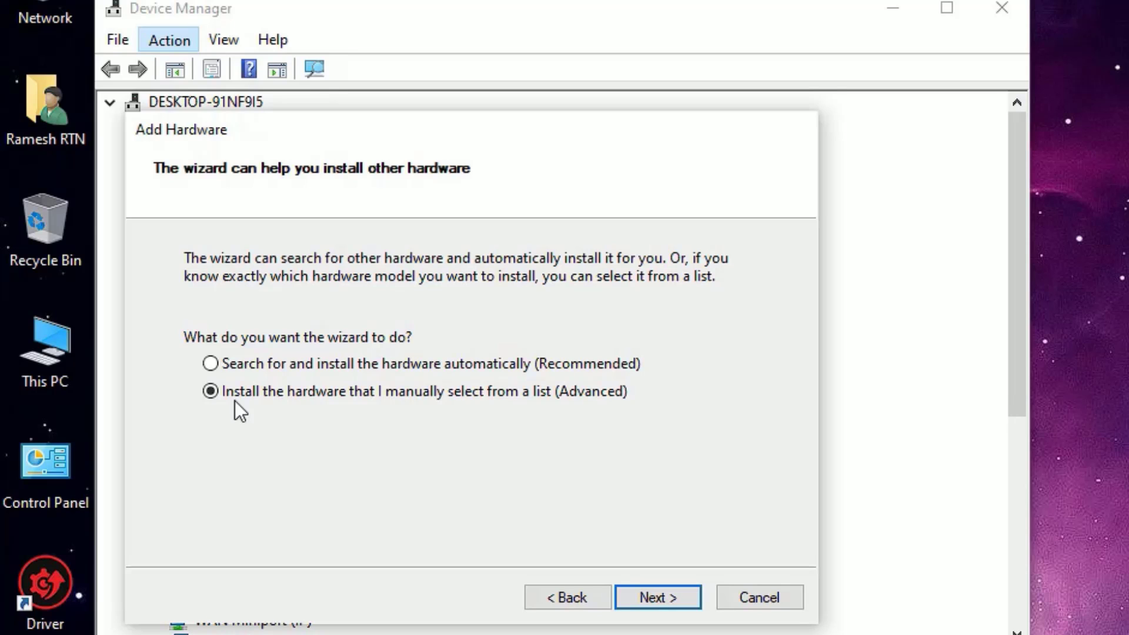
click(628, 594)
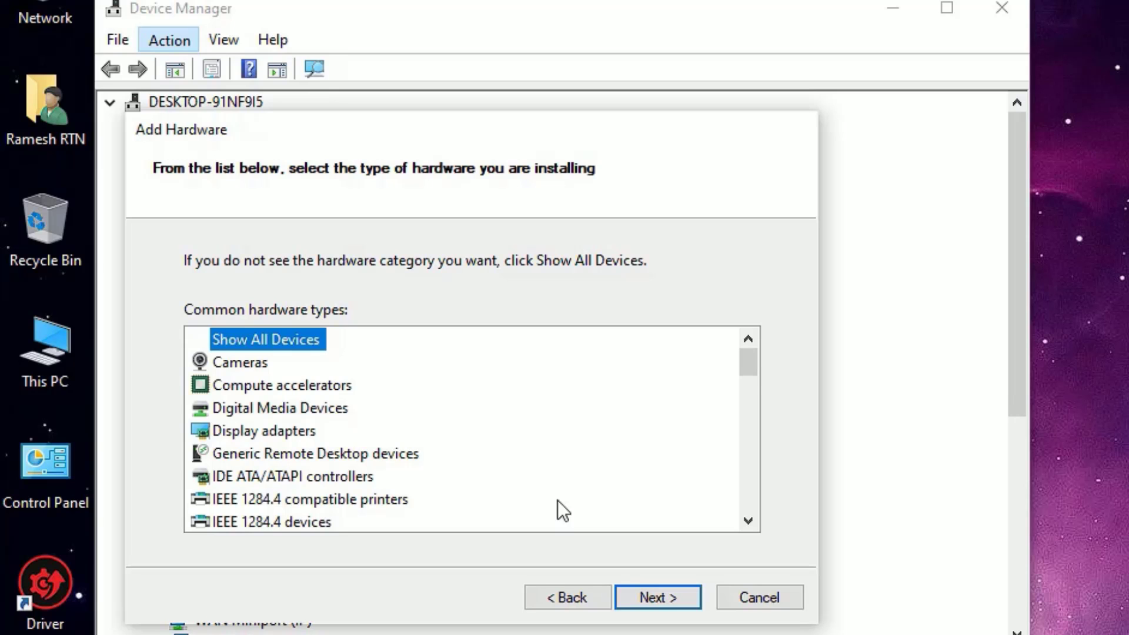
Choose Network adapters as the type of hardware to install and proceed to the driver selection.
scroll(558, 499, down, 1)
scroll(558, 500, down, 2)
scroll(558, 500, down, 5)
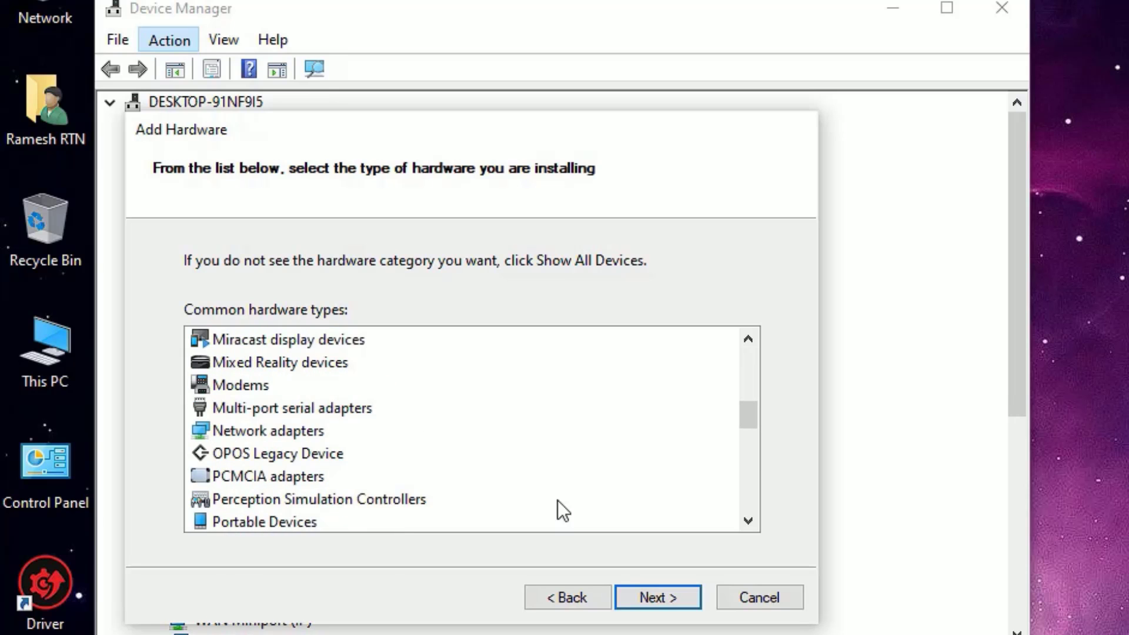
scroll(559, 506, up, 3)
click(268, 431)
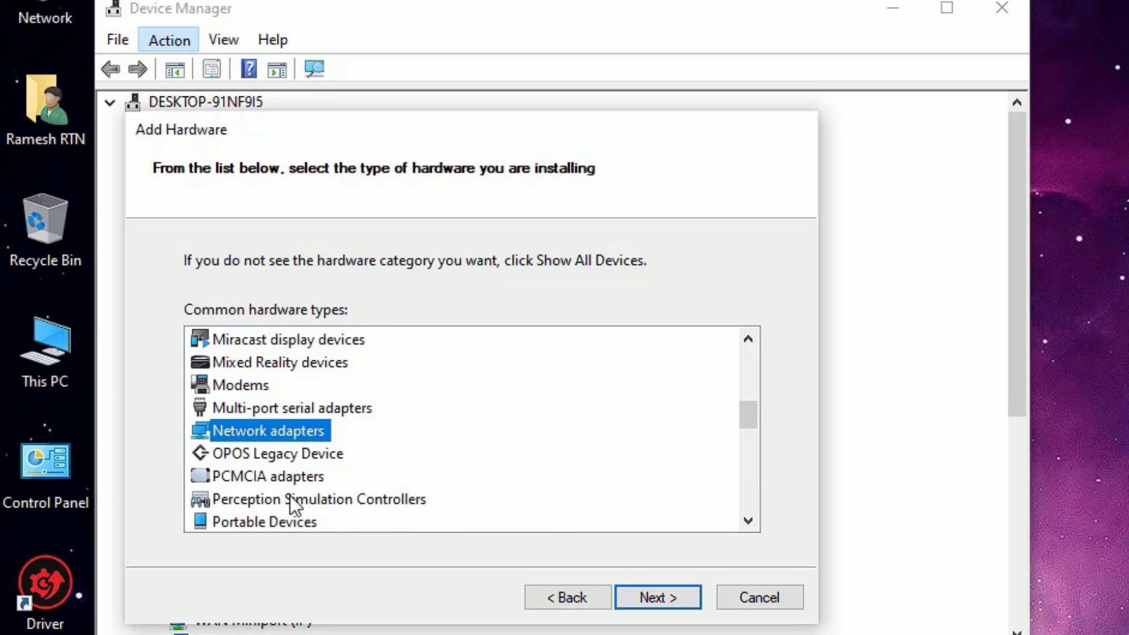
click(651, 595)
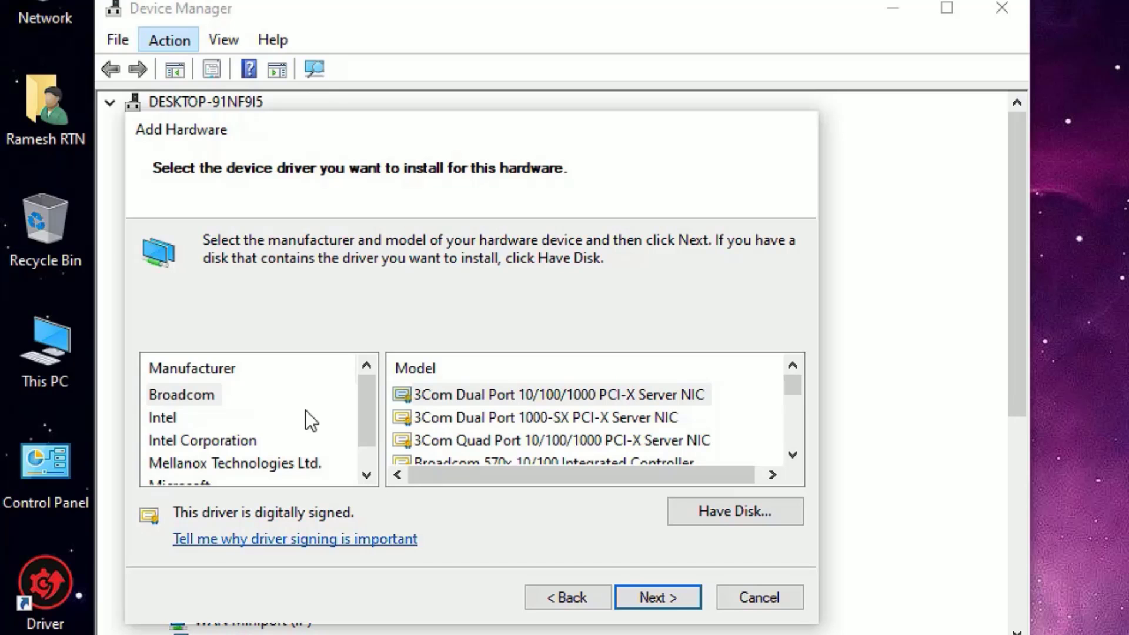
Install the Broadcom driver for the 3Com Dual Port 10/100/1000 PCI-X Server NIC and finish the wizard.
click(186, 397)
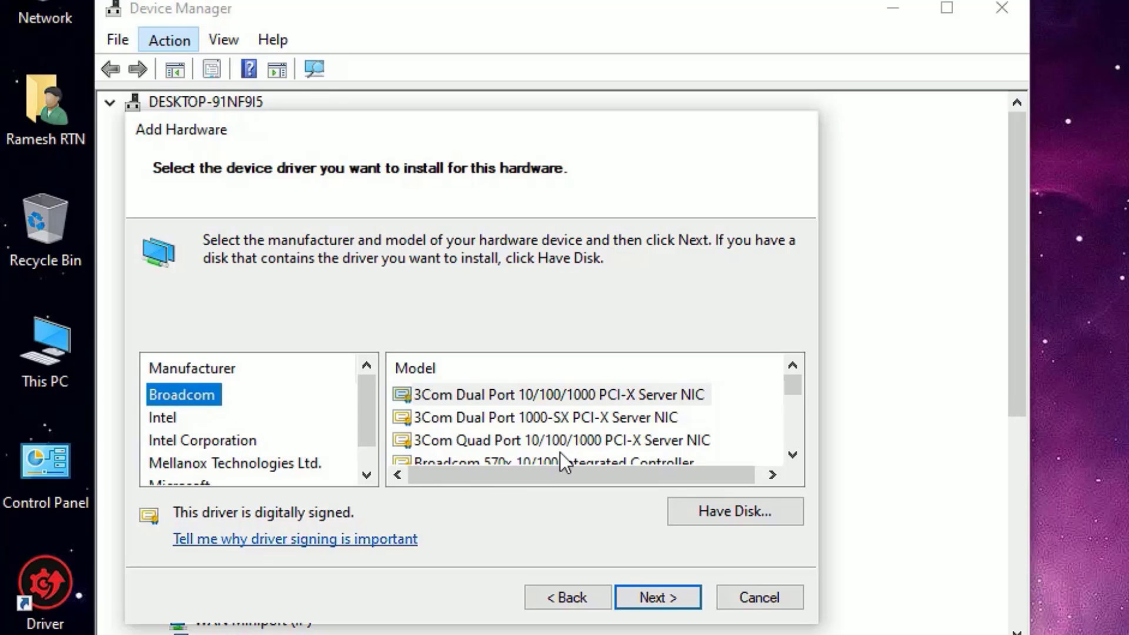
click(591, 397)
click(644, 598)
click(644, 599)
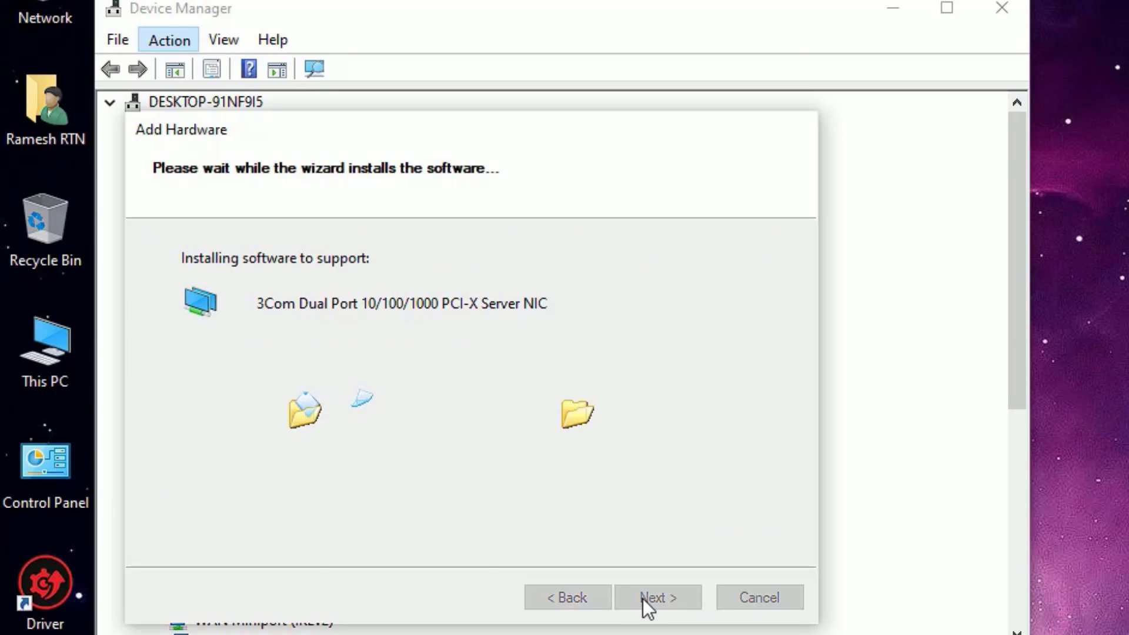
click(643, 599)
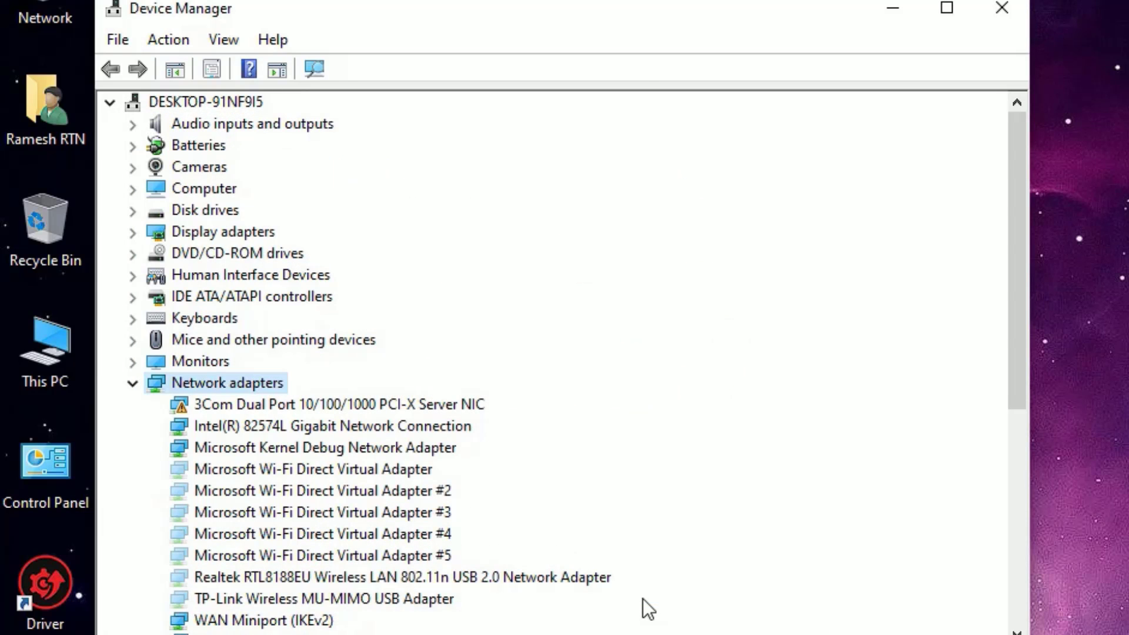
Scan for hardware changes and close Device Manager.
click(168, 41)
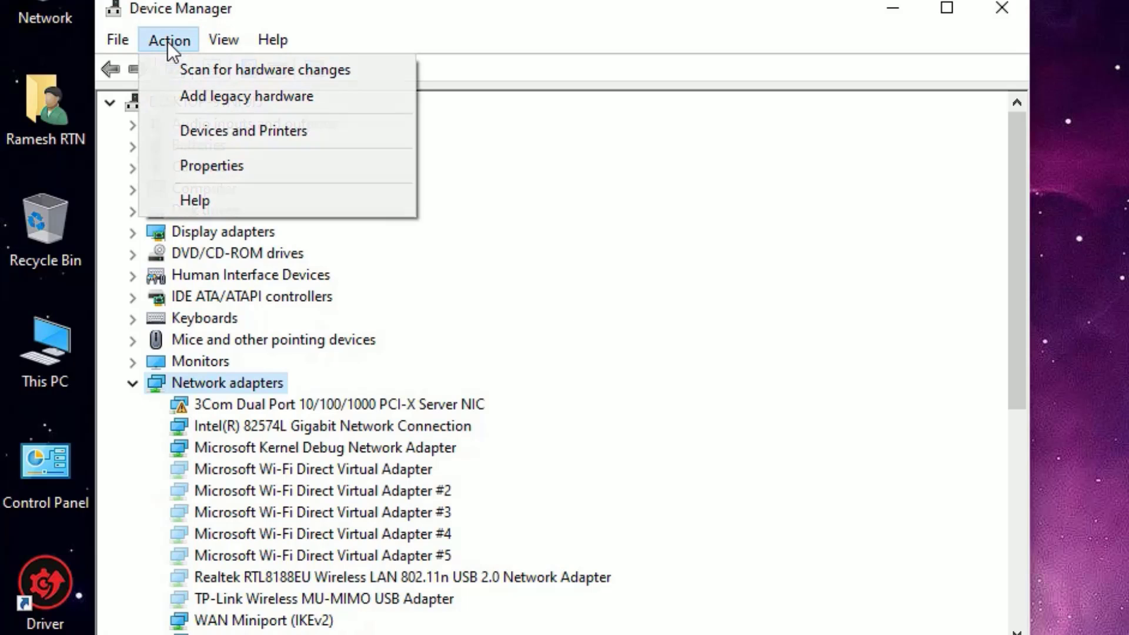
click(184, 74)
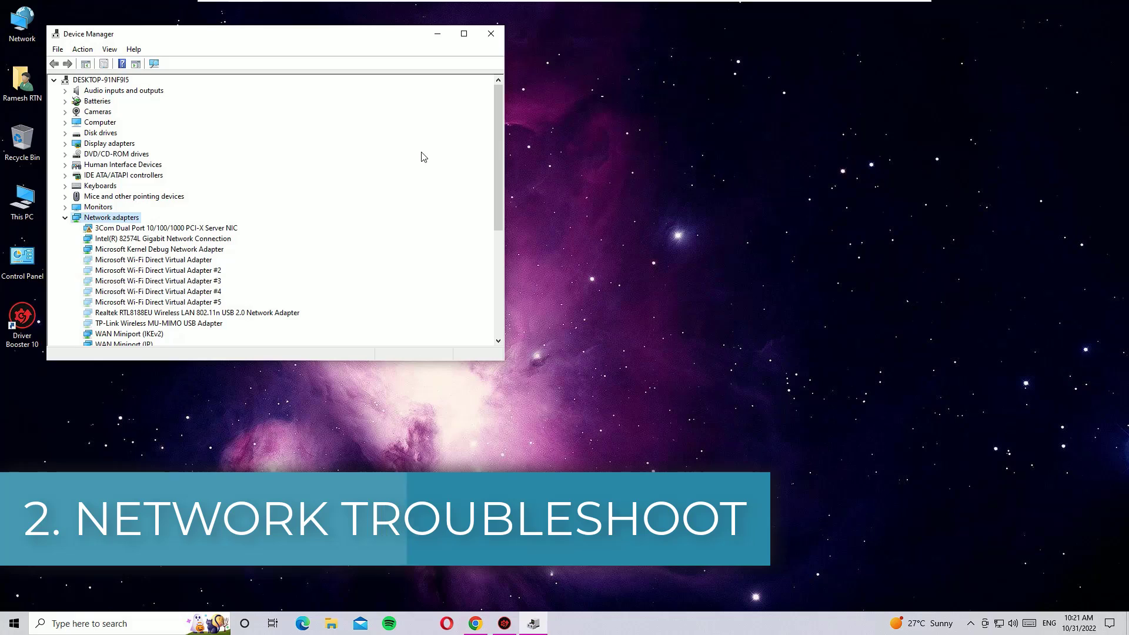
click(491, 34)
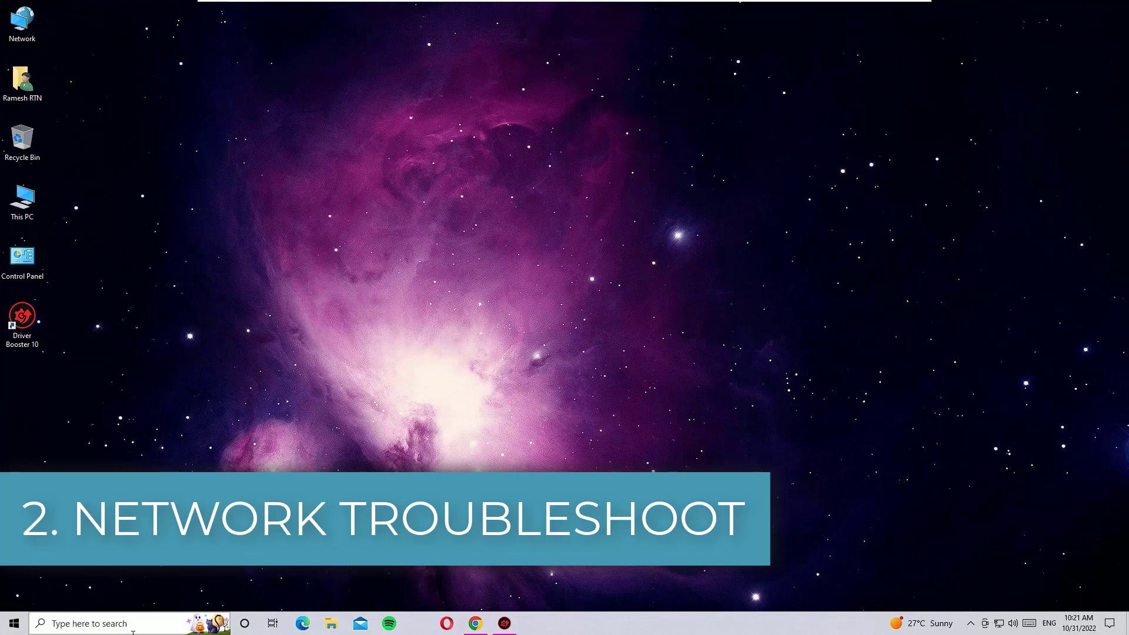
Search Windows for "trou" and open the Troubleshoot settings.
click(133, 633)
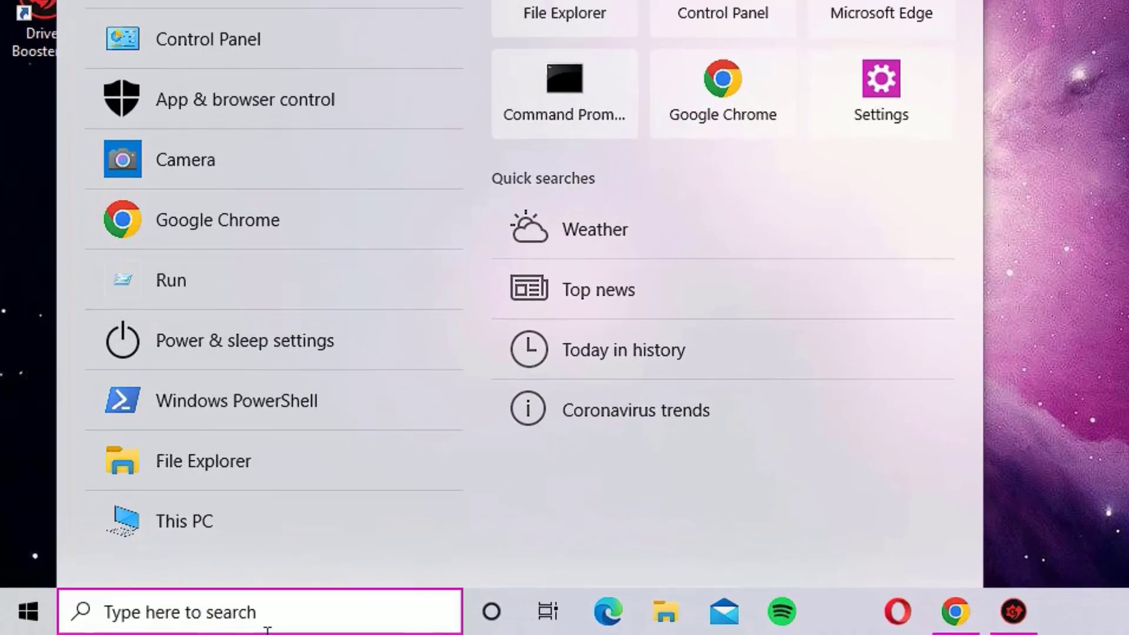
text(trou)
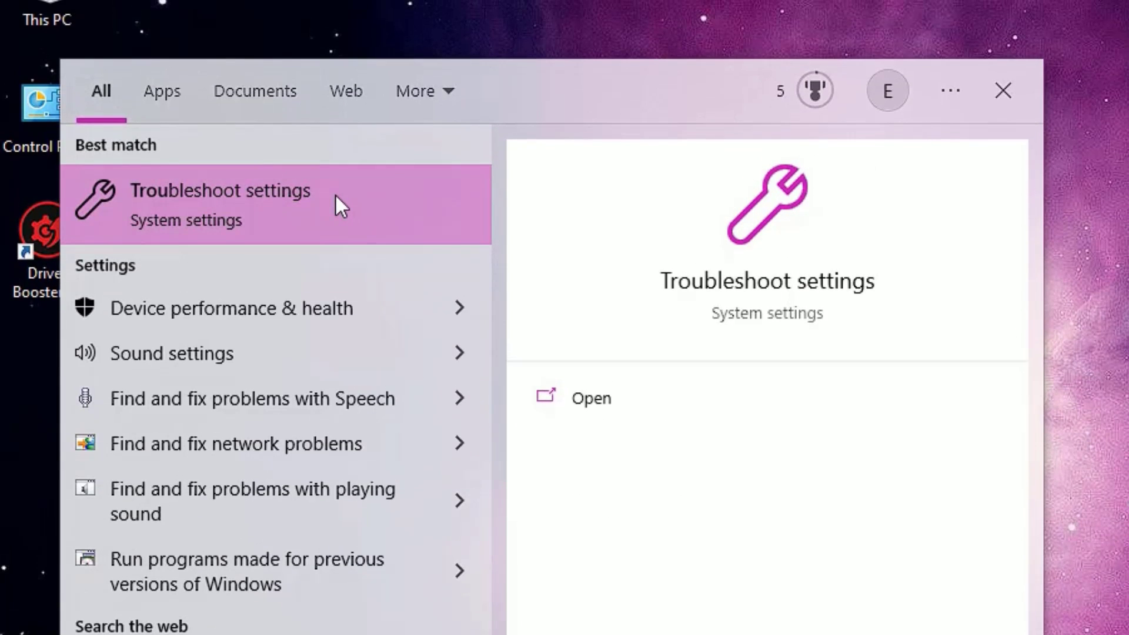
click(336, 198)
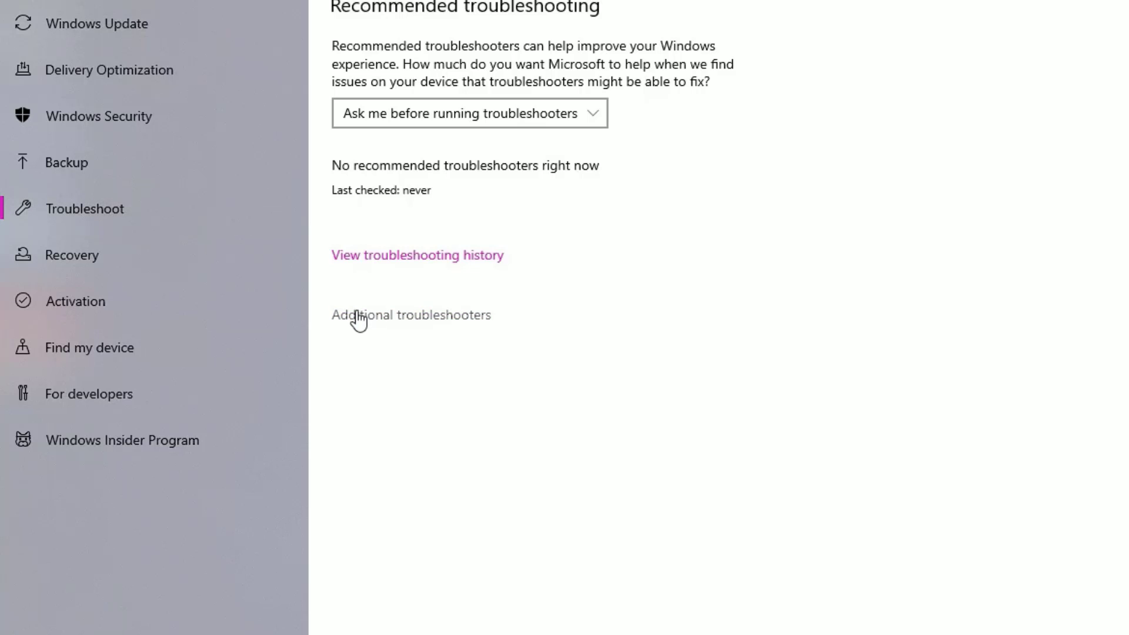
Run the Network Adapter troubleshooter from the additional troubleshooters on all network adapters, and close it.
click(390, 316)
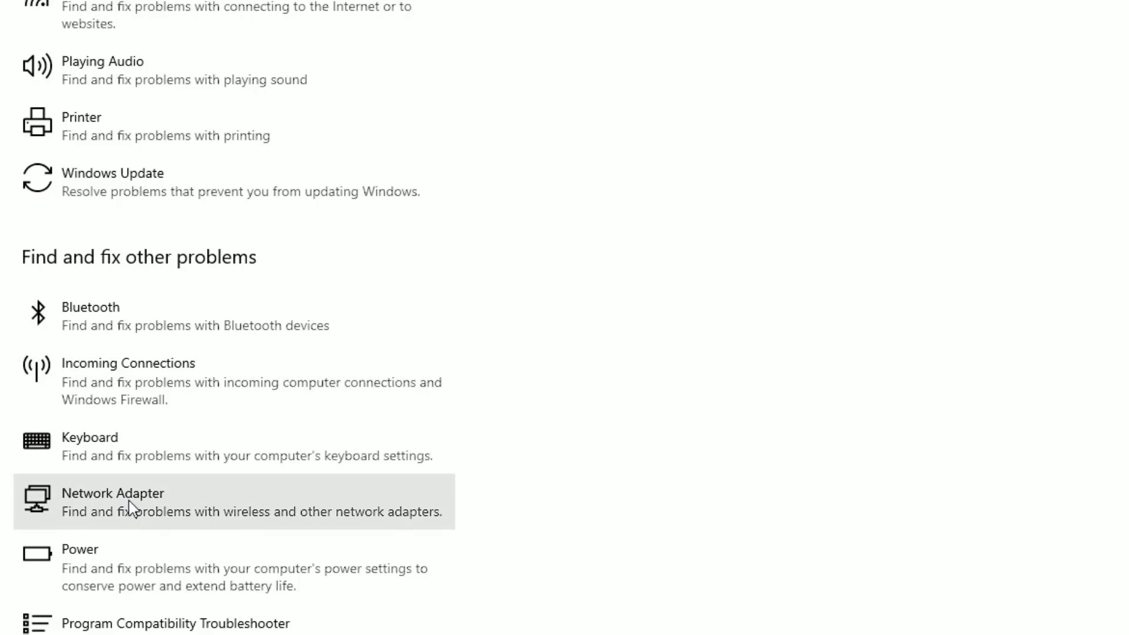
click(167, 503)
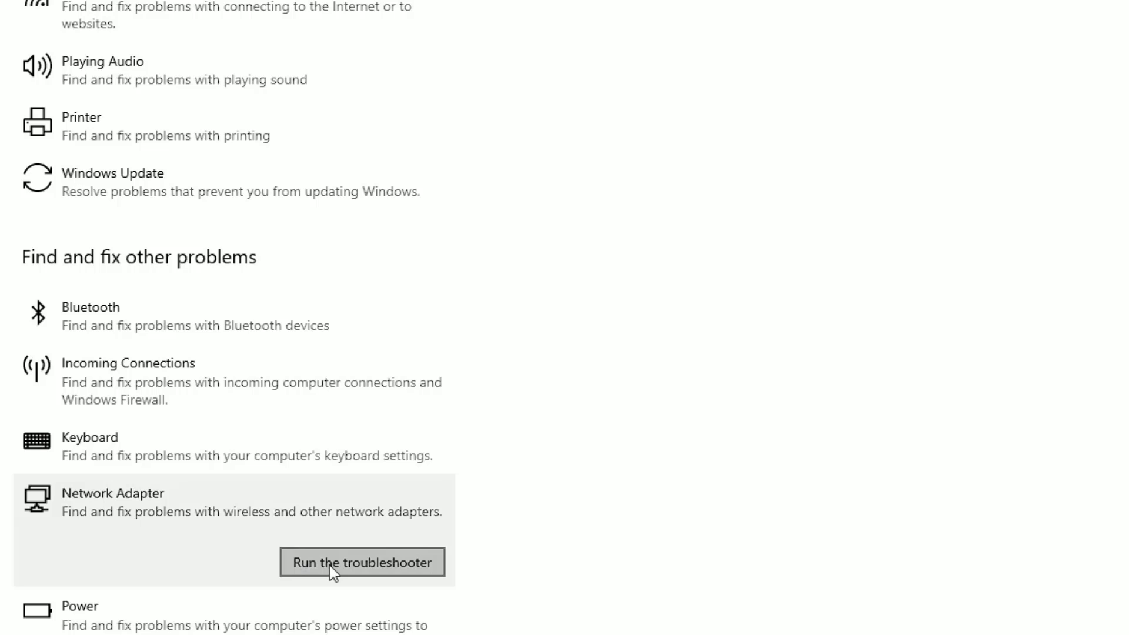
click(332, 564)
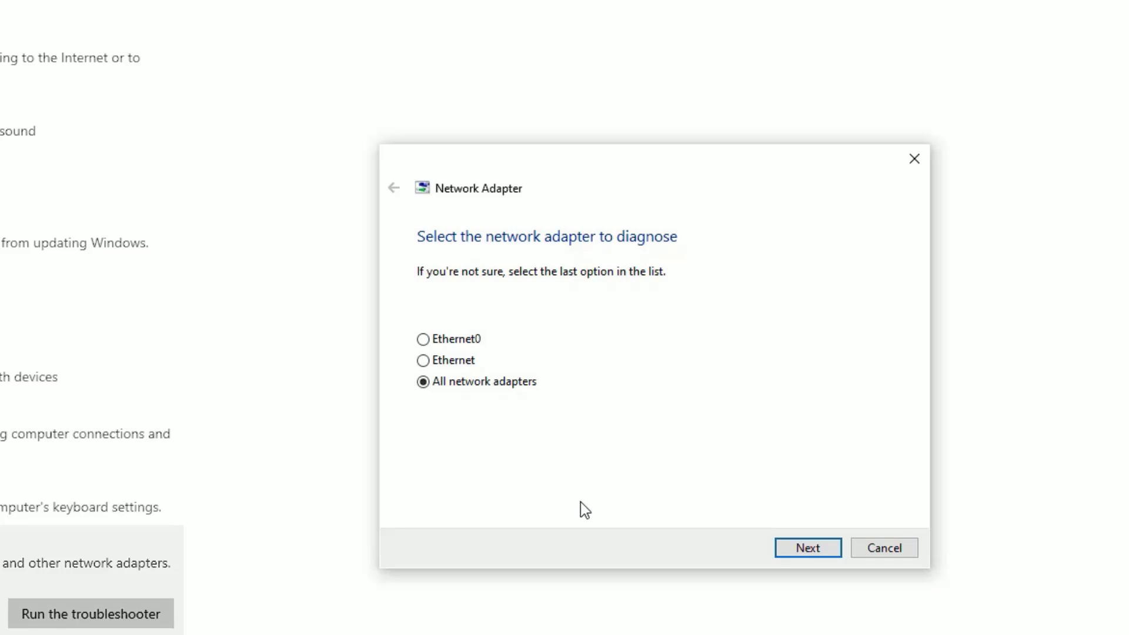
click(832, 541)
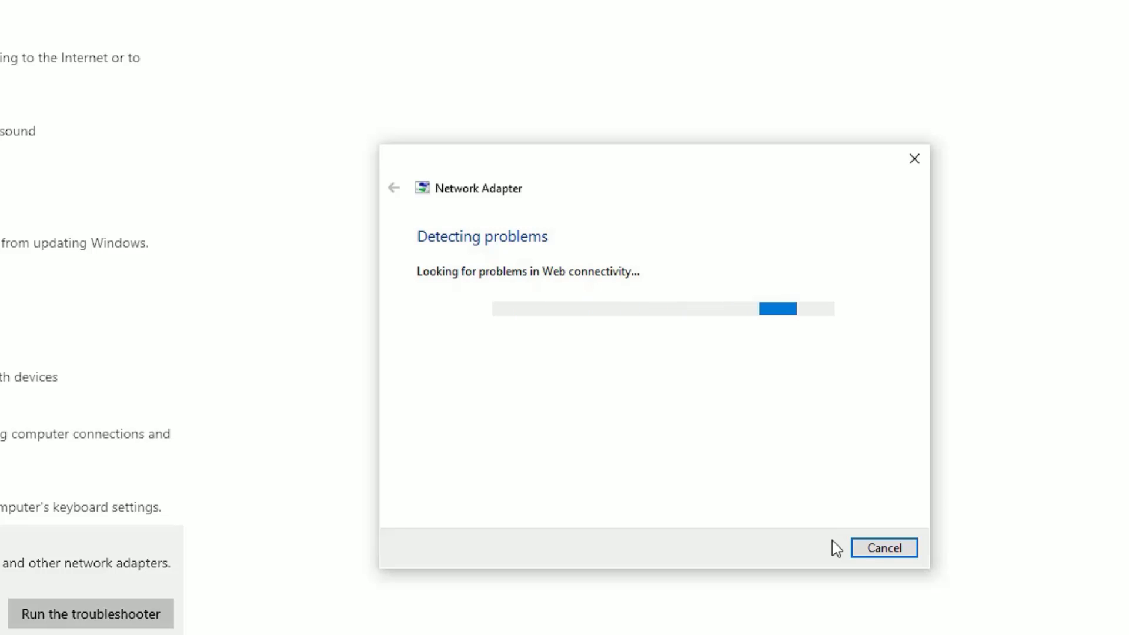
click(884, 548)
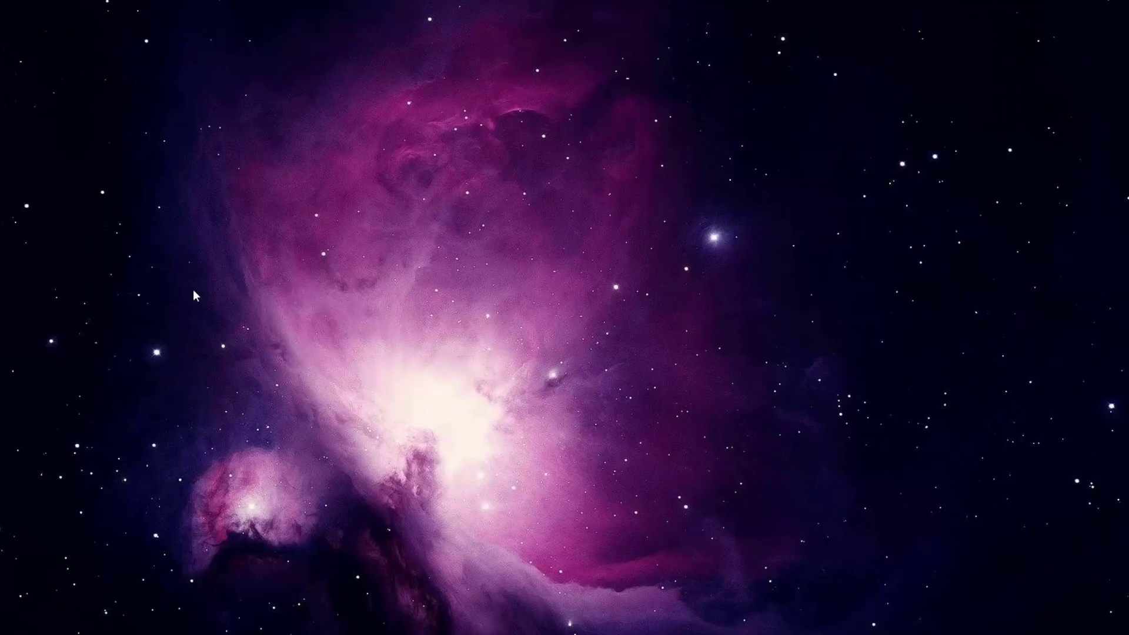
key(super)
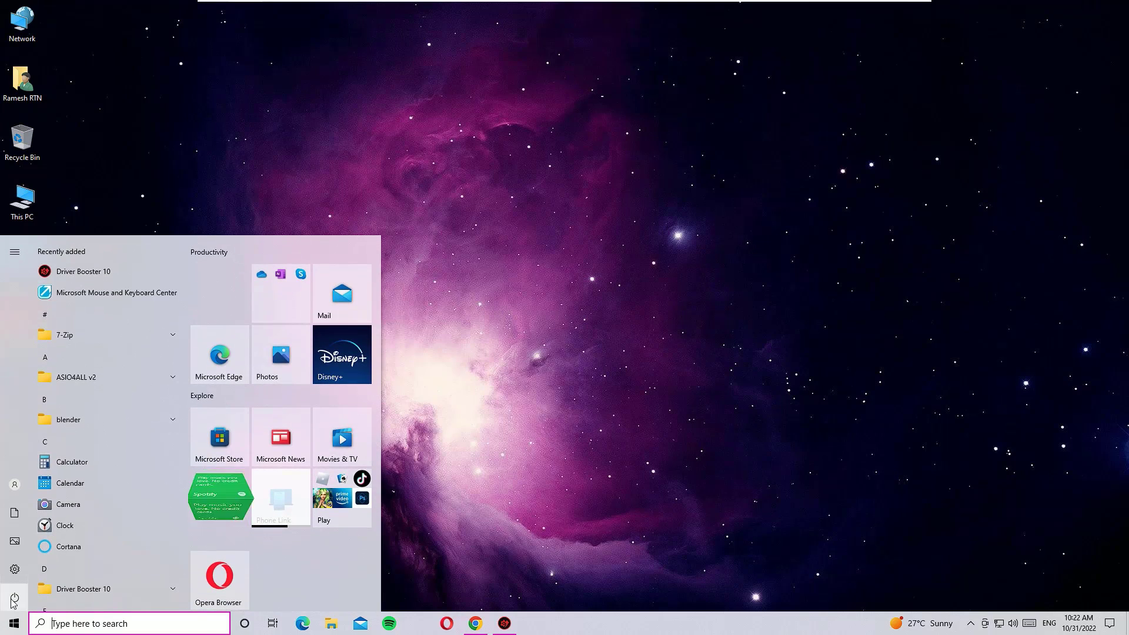
click(799, 419)
click(998, 623)
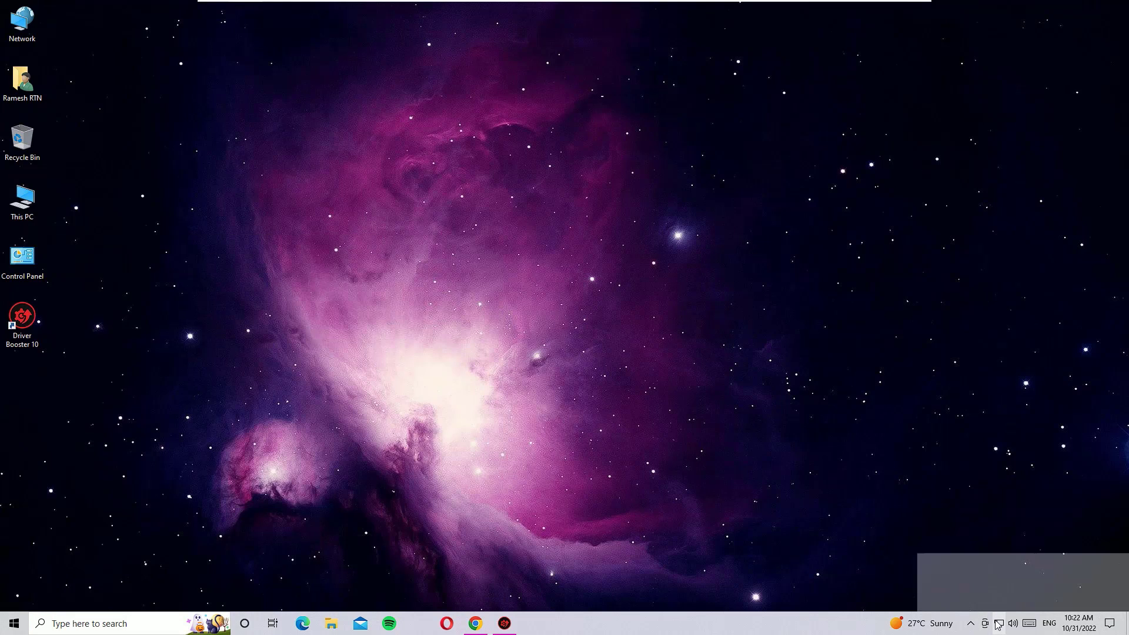
click(836, 468)
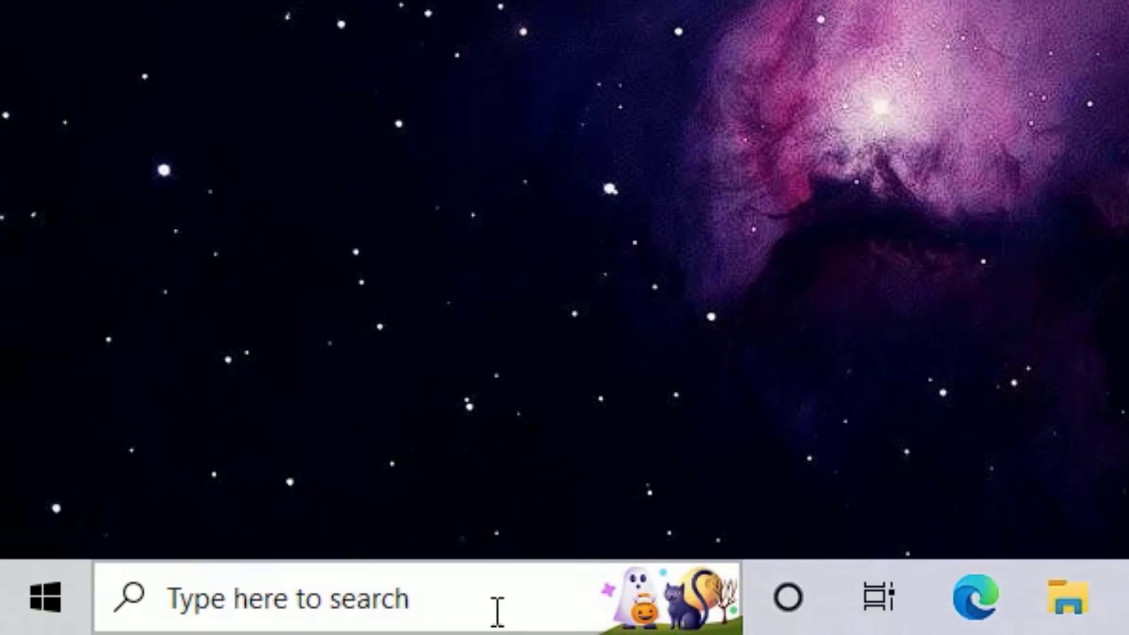
Search Windows for "cmd" and run Command Prompt as administrator, allowing it to make changes to the device.
click(497, 612)
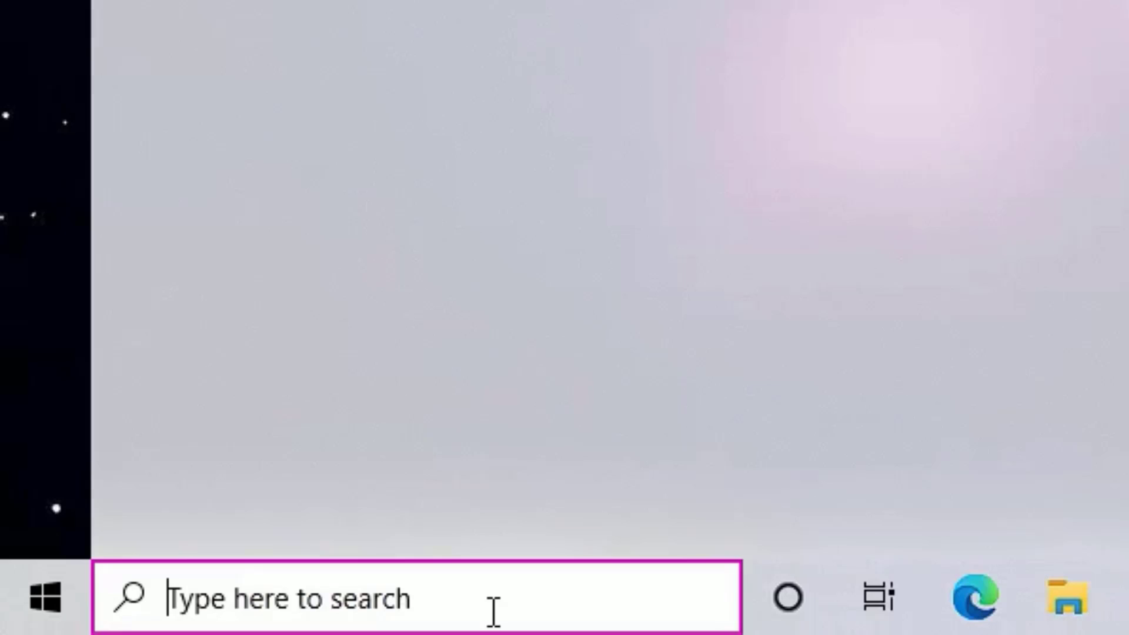
text(c)
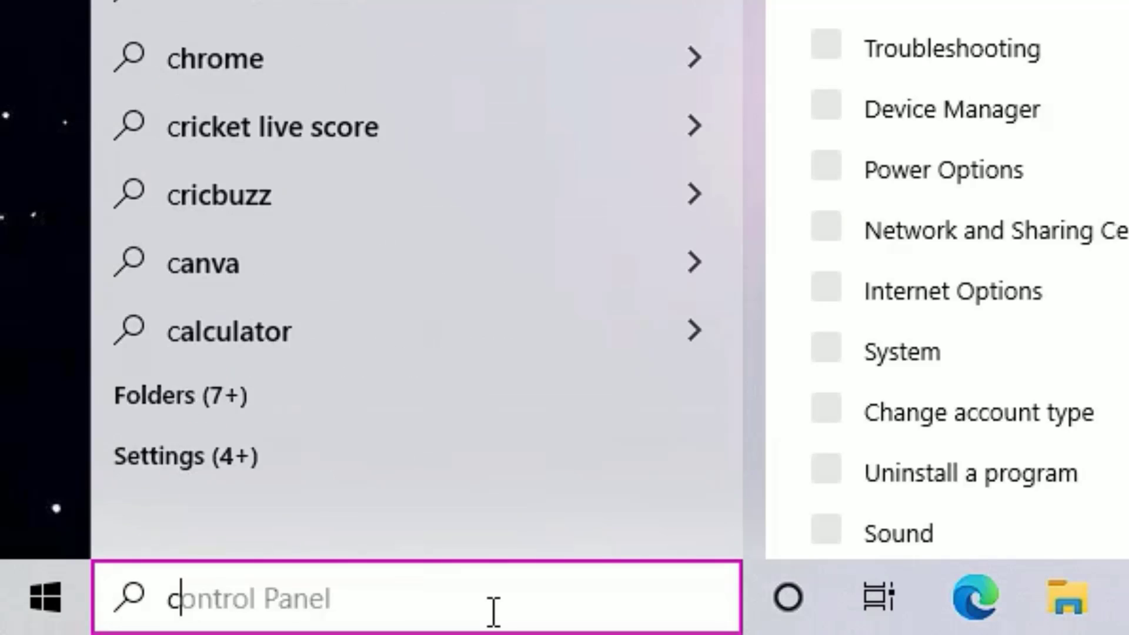
text(md)
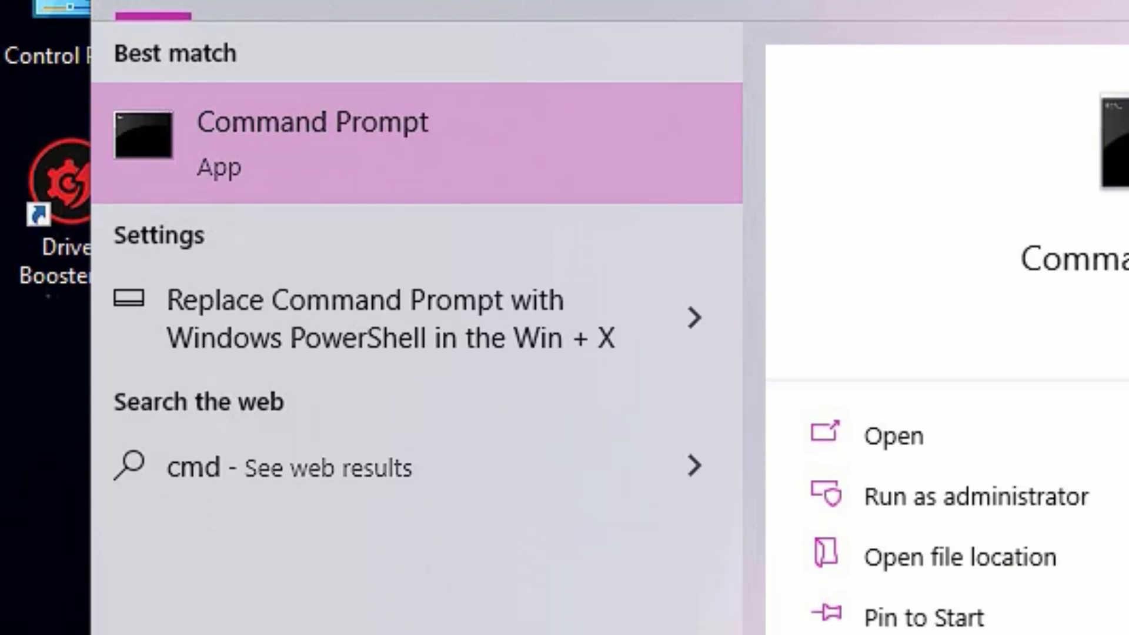
right_click(309, 157)
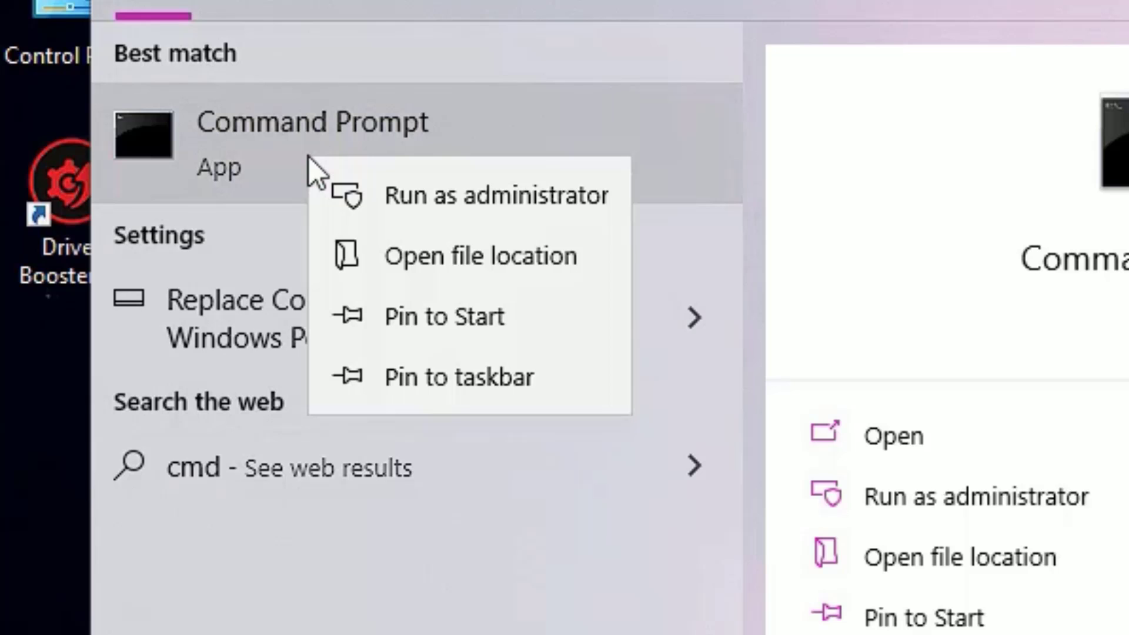
click(411, 192)
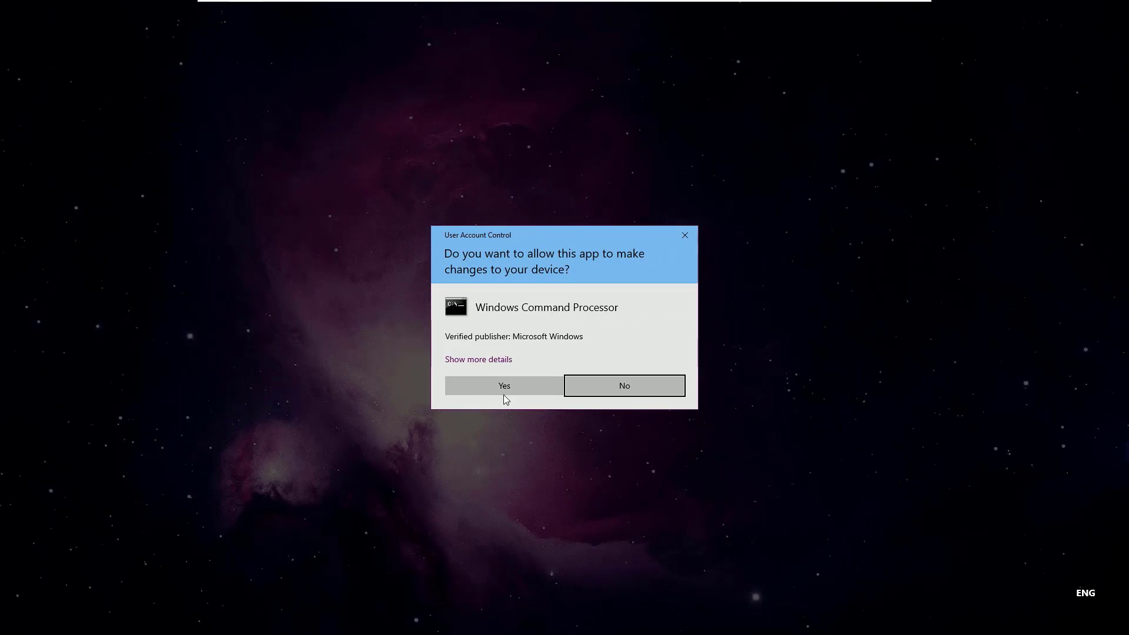
click(507, 390)
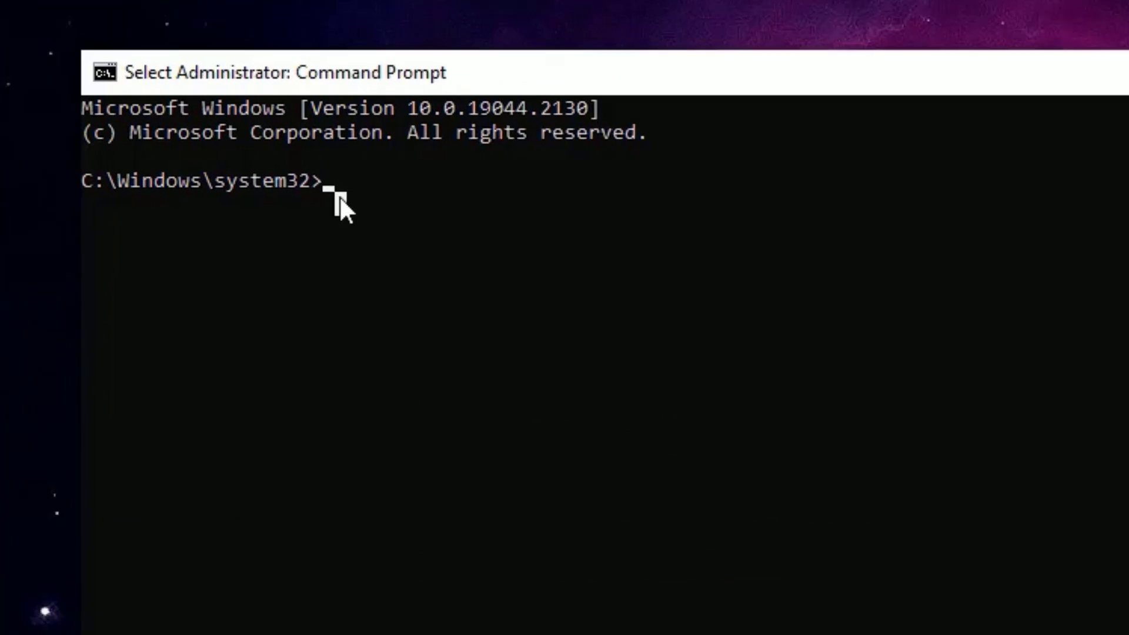
Reset the Winsock catalog with "netsh winsock reset" and exit Command Prompt.
text(netsh winsock reser)
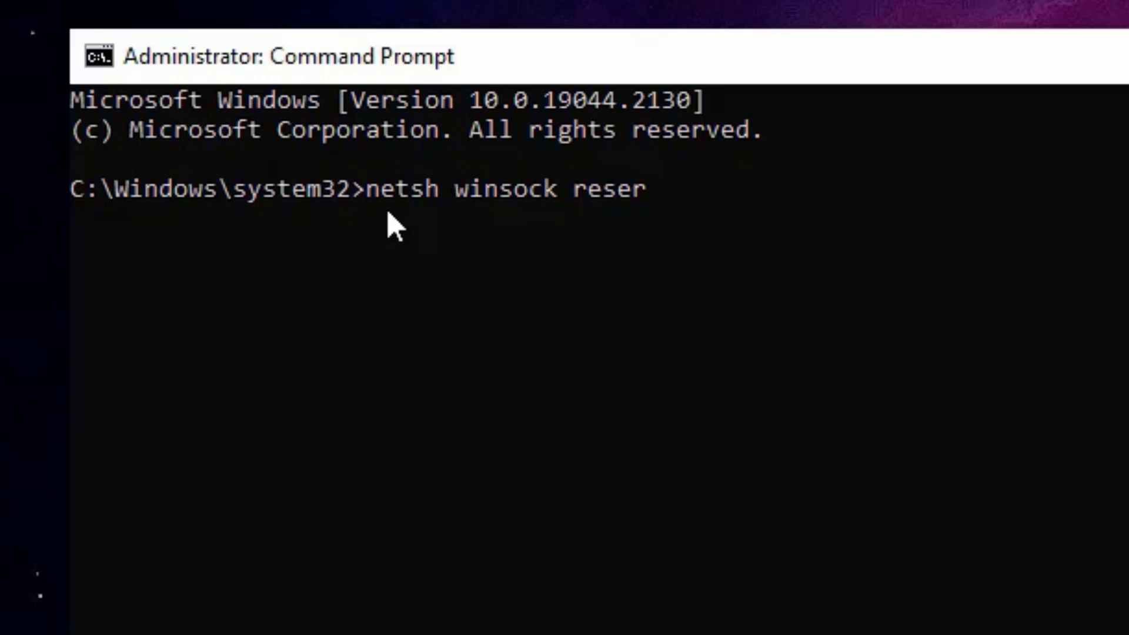
key(BackSpace)
text(t)
key(Return)
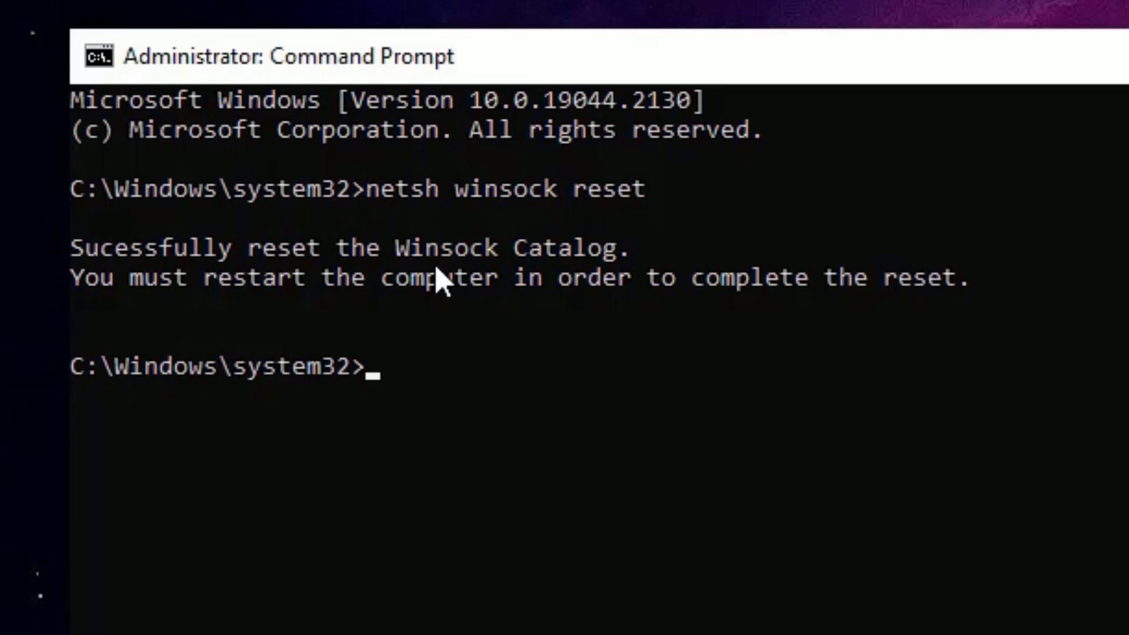
text(exit)
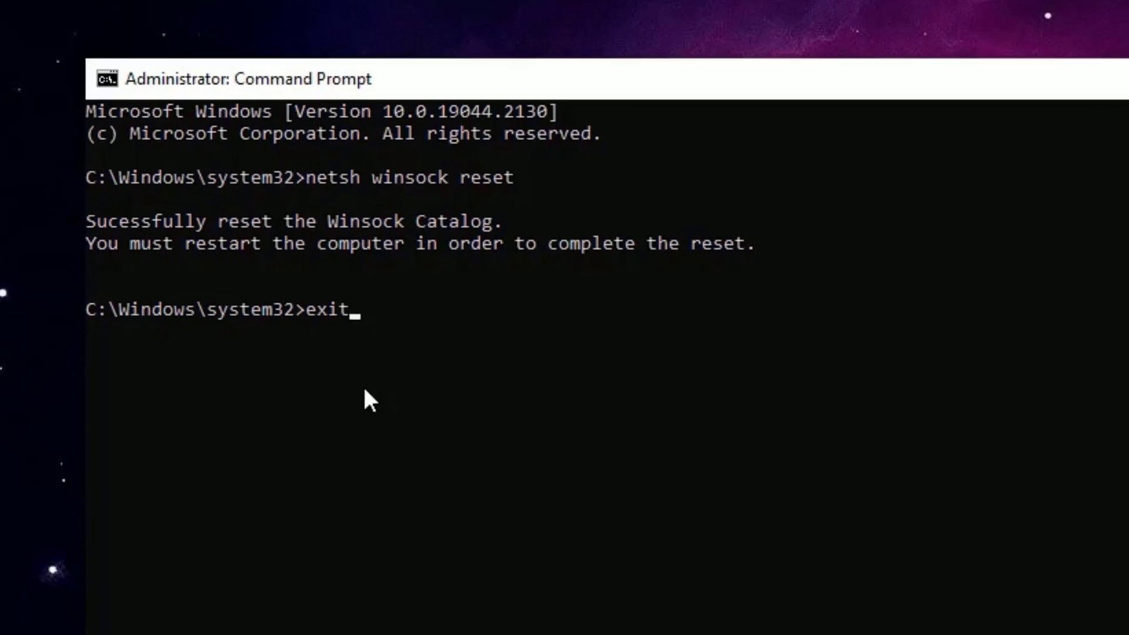
key(Return)
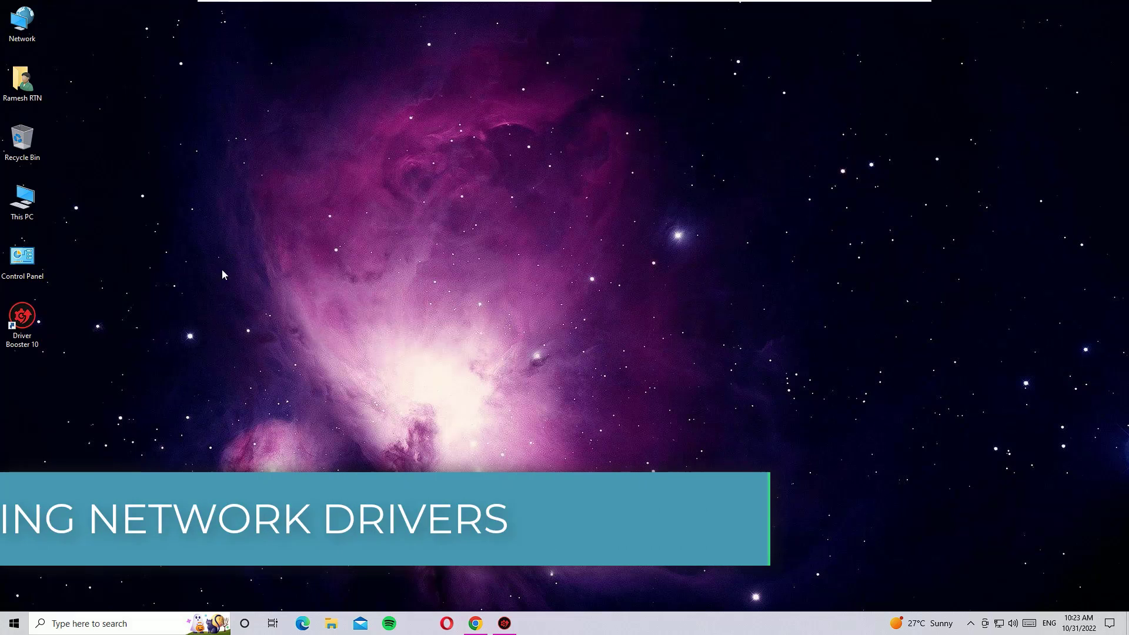
Search Windows for "command" and reopen Command Prompt with administrator rights, approving the User Account Control request.
click(112, 628)
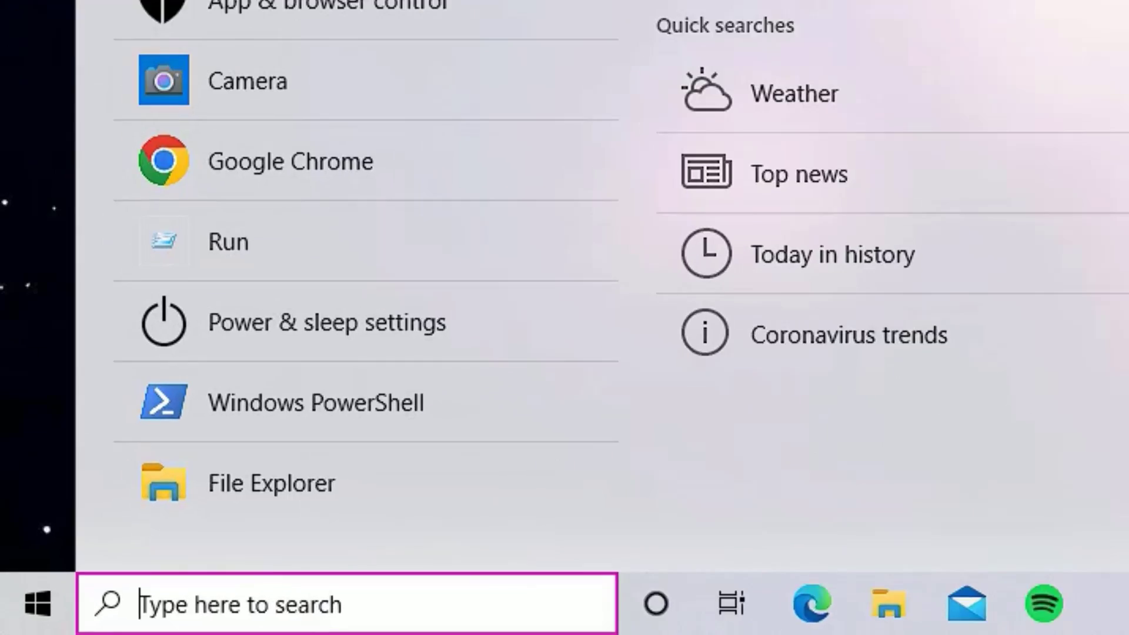
text(co)
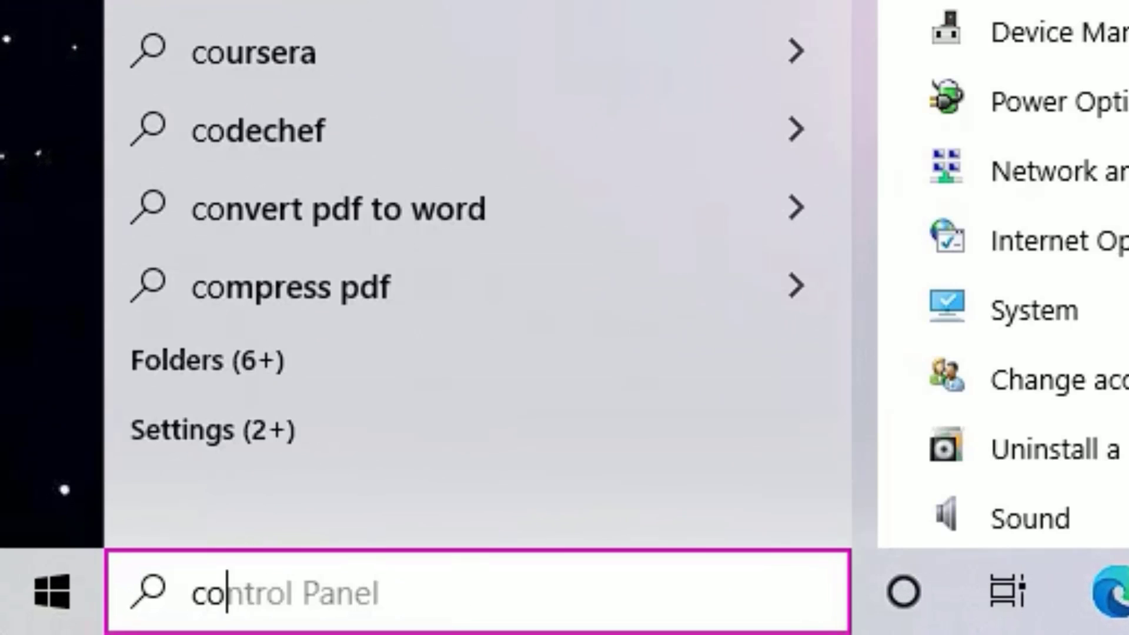
text(mmand)
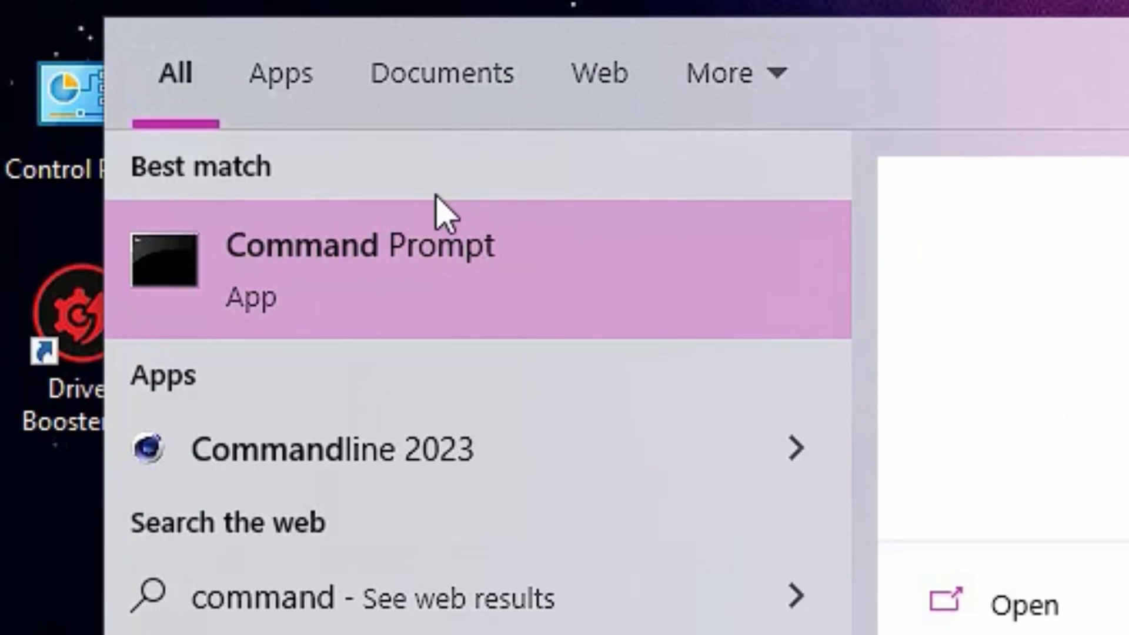
right_click(395, 268)
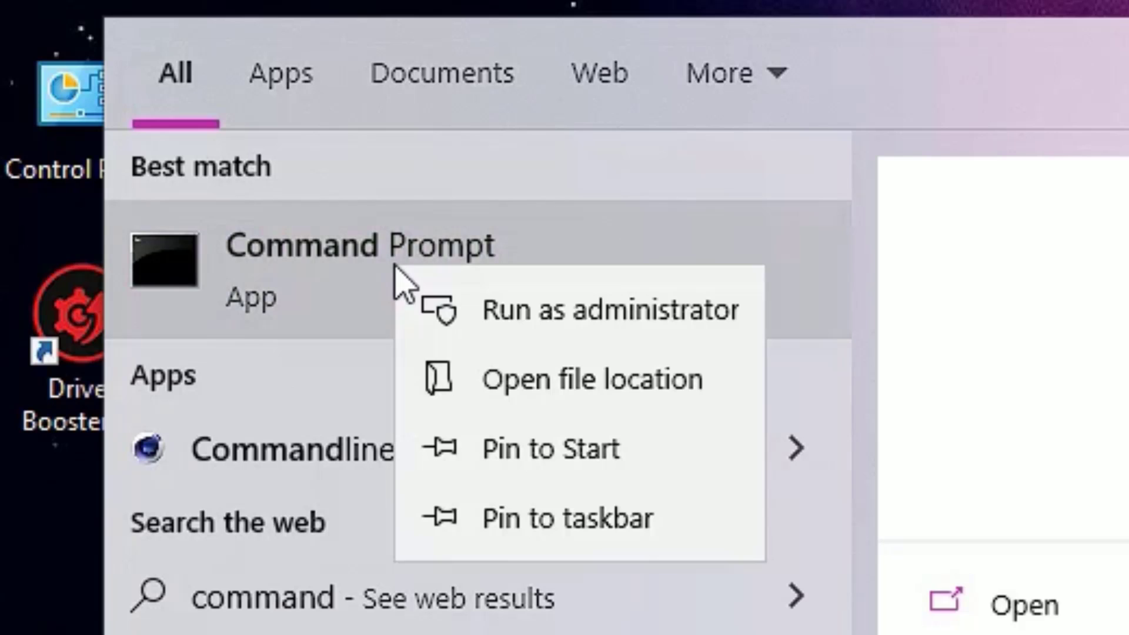
click(494, 312)
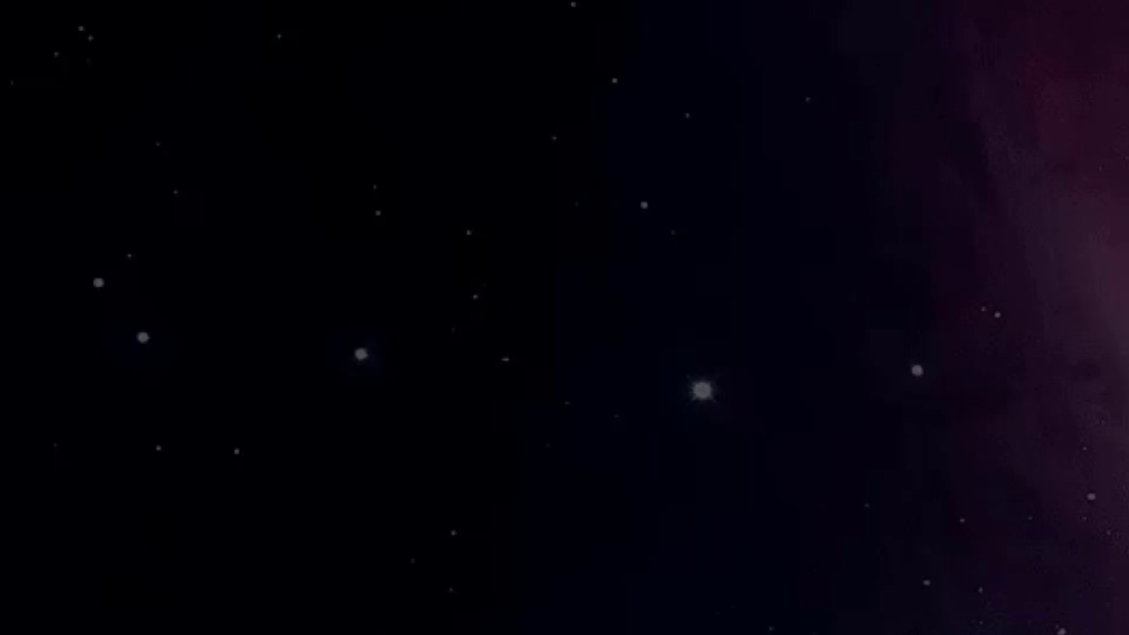
key(alt+y)
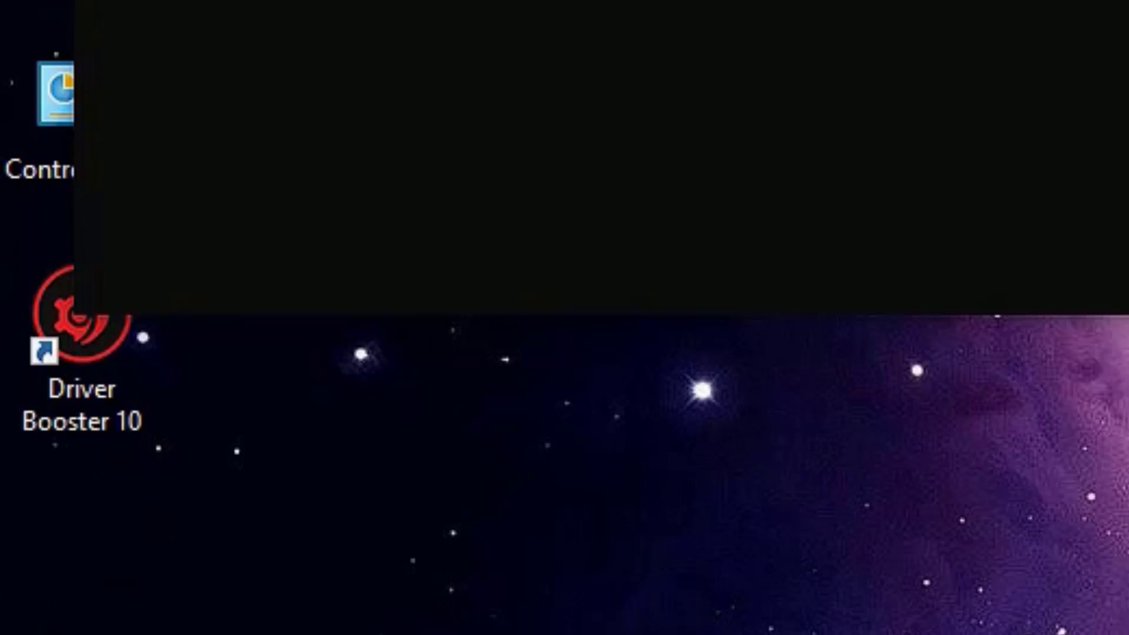
Remove the network devices by running "netcfg -d", and repeat the command twice.
text(netc)
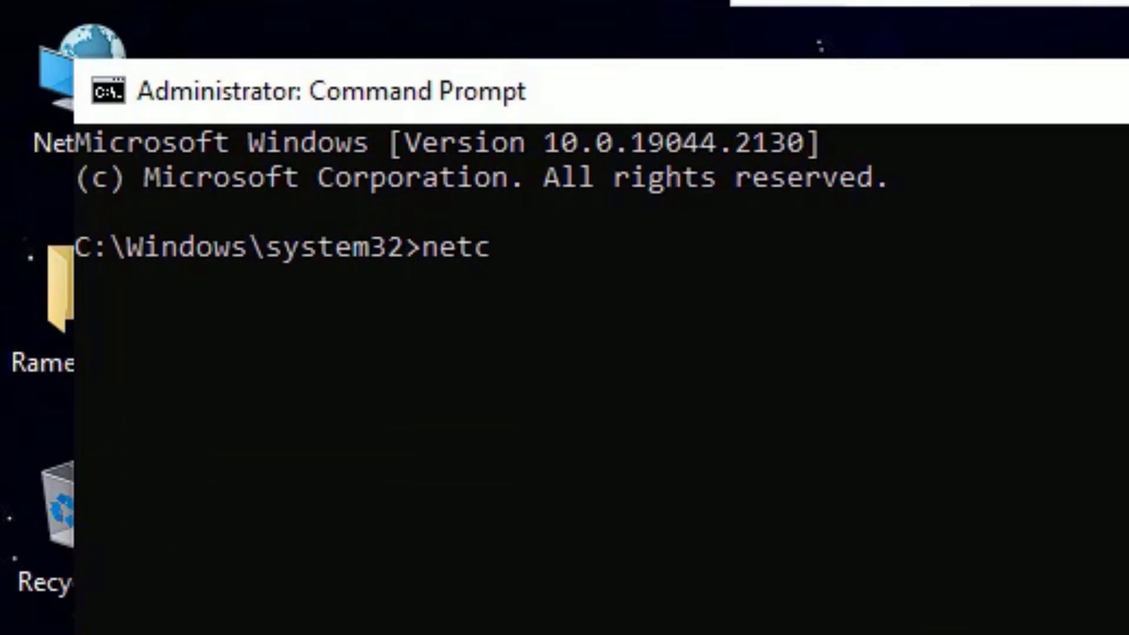
text(fg -d)
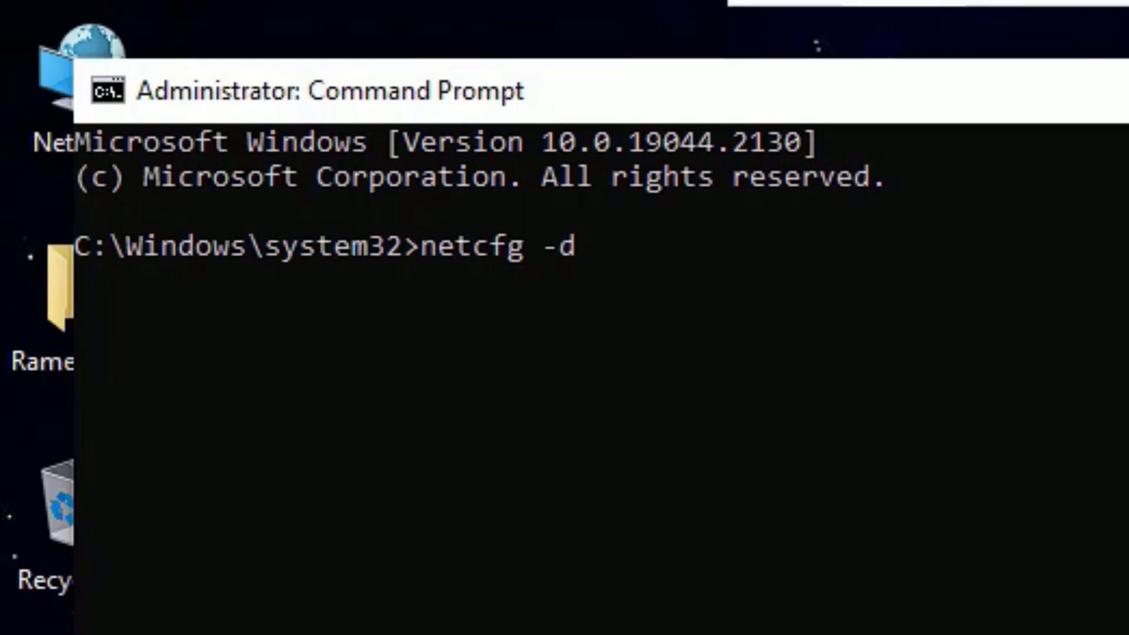
key(Return)
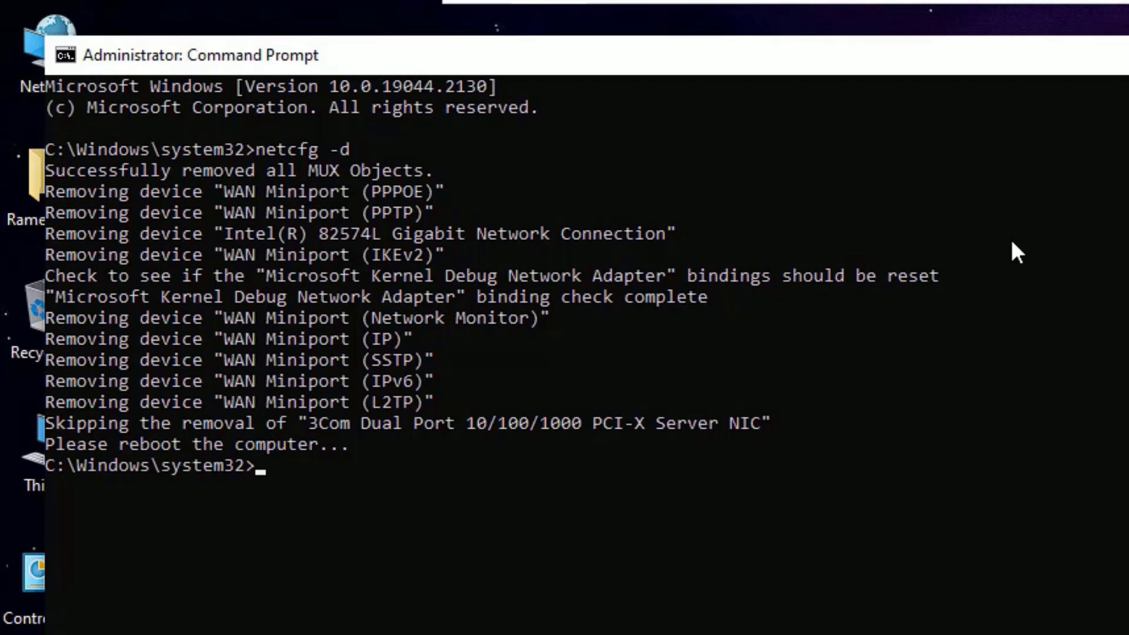
key(Up)
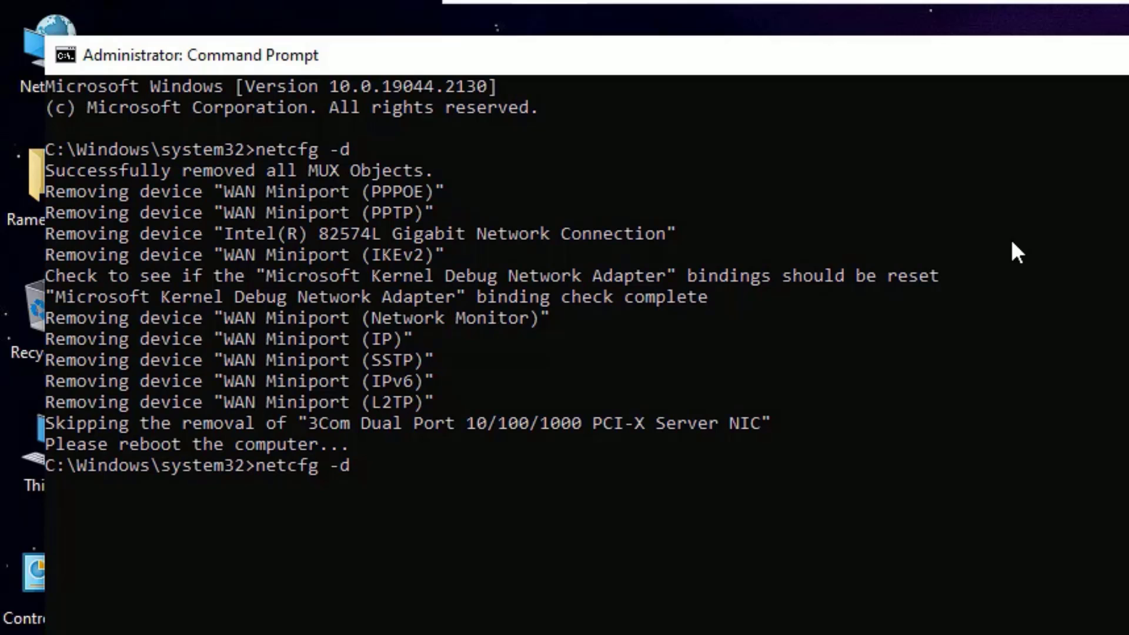
key(Return)
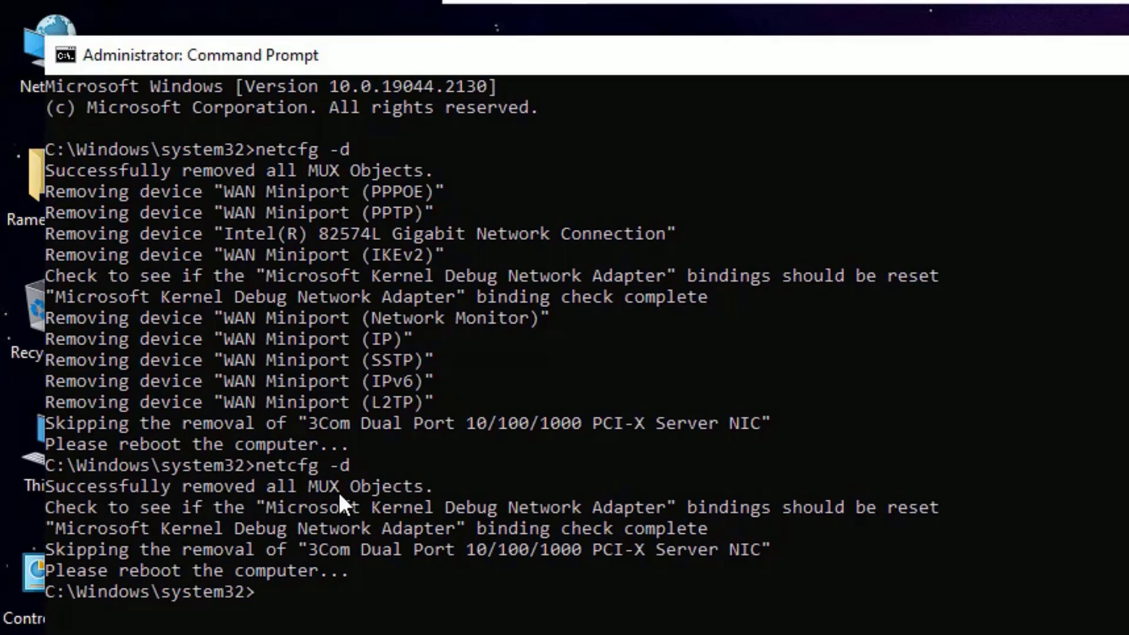
key(Up)
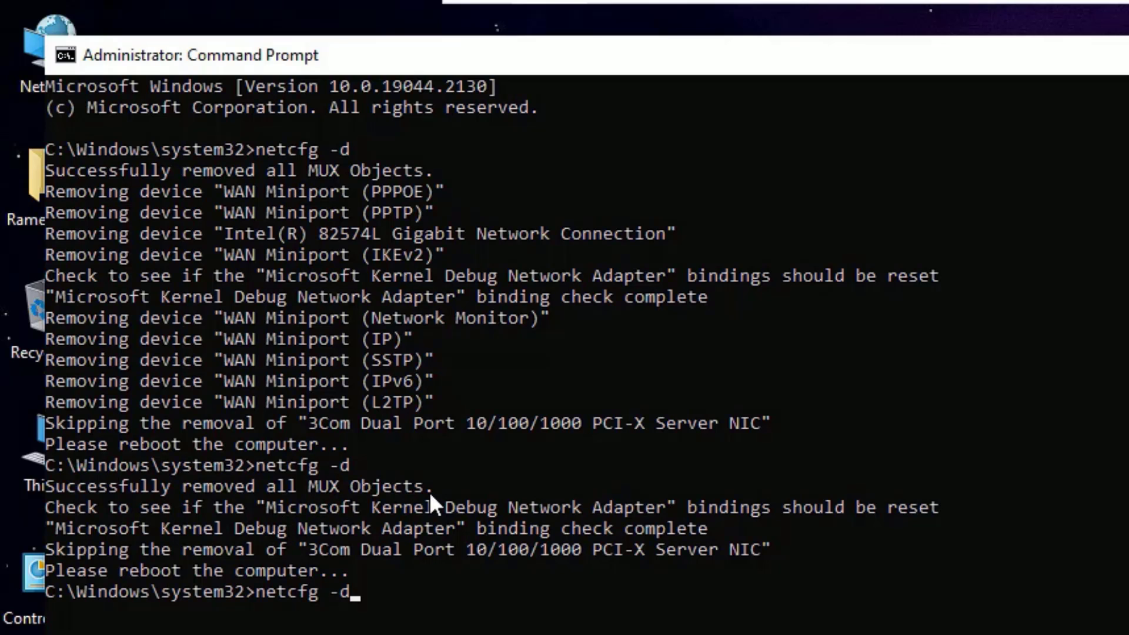
key(Return)
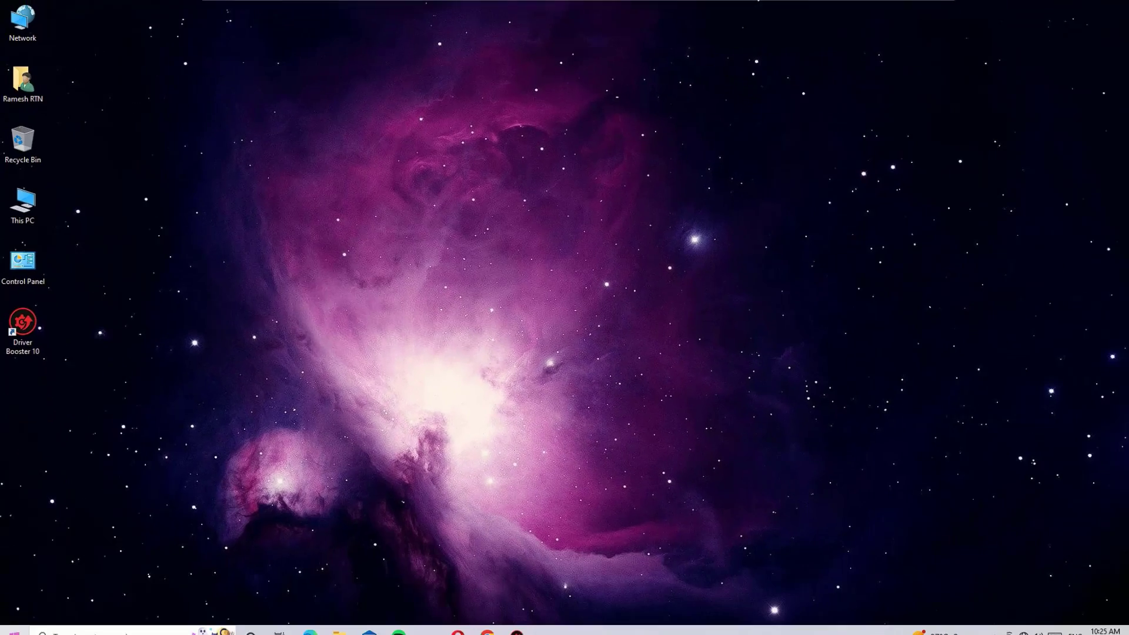
Restart the computer and sign back in by entering the account PIN.
key(super)
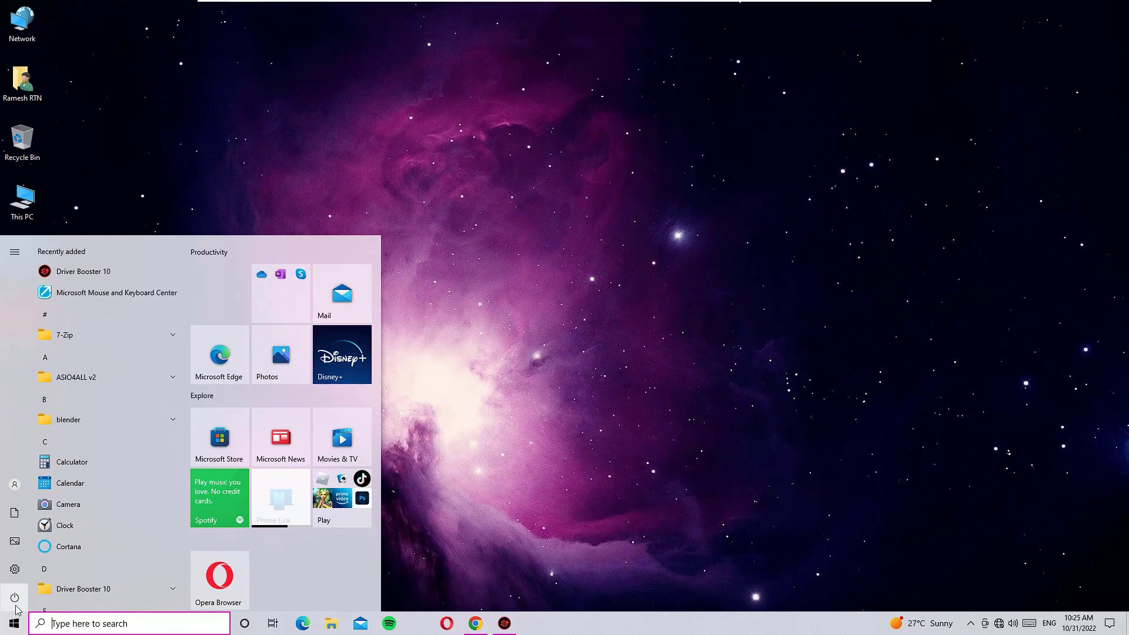
click(15, 609)
click(40, 570)
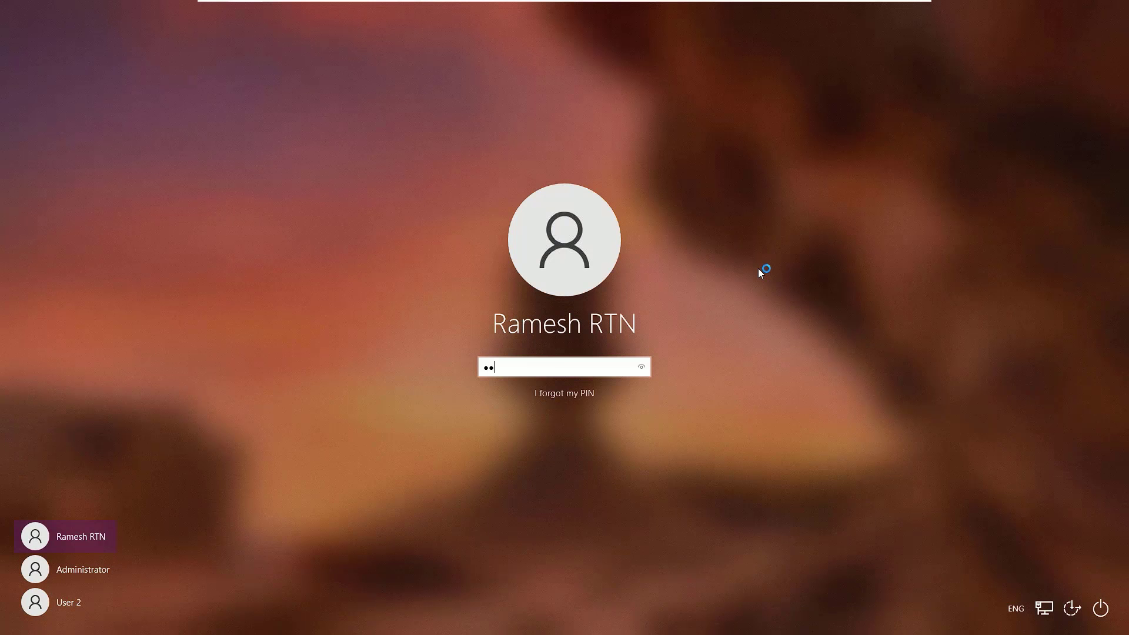
text(••)
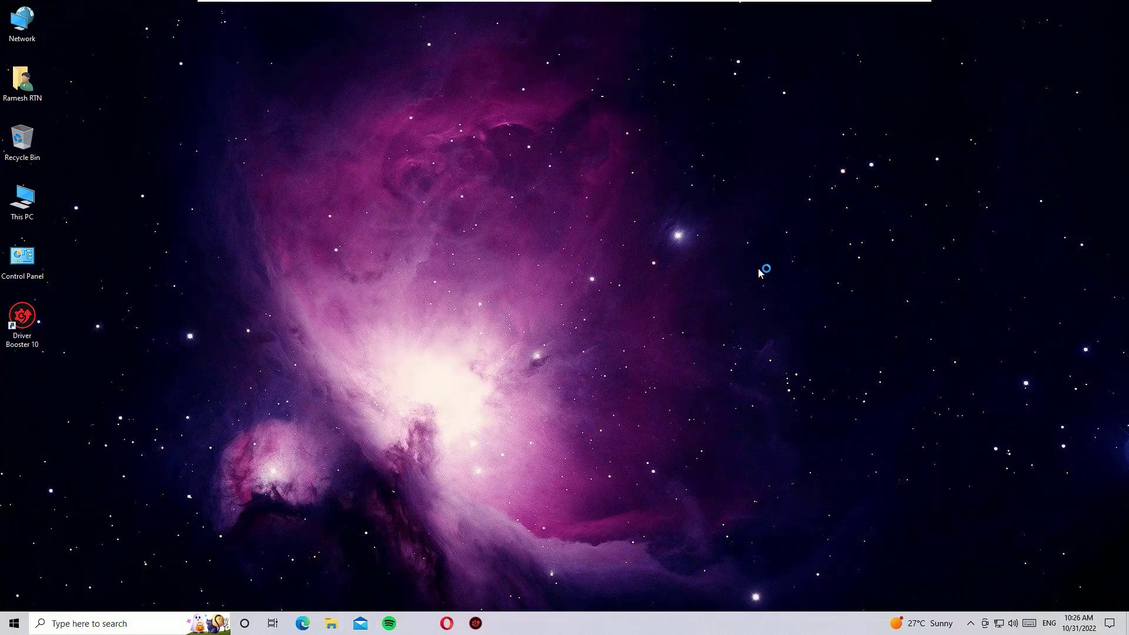
Search Windows for "de", open Device Manager, check the Intel(R) 82574L Gigabit Network Connection under Network adapters, and close it.
click(88, 624)
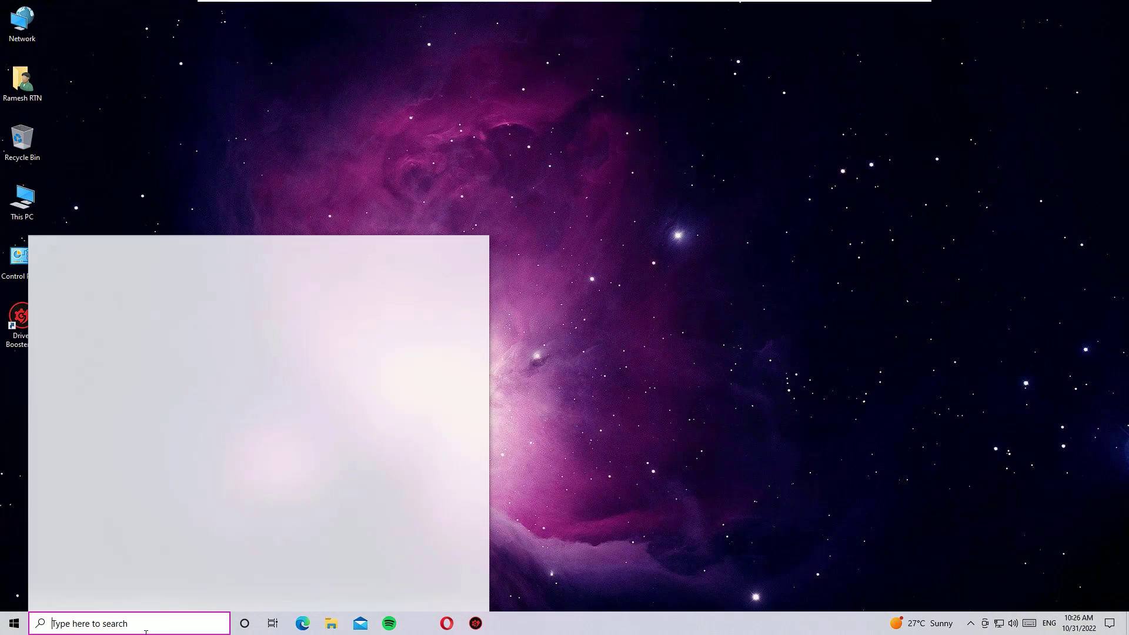
text(de)
key(Return)
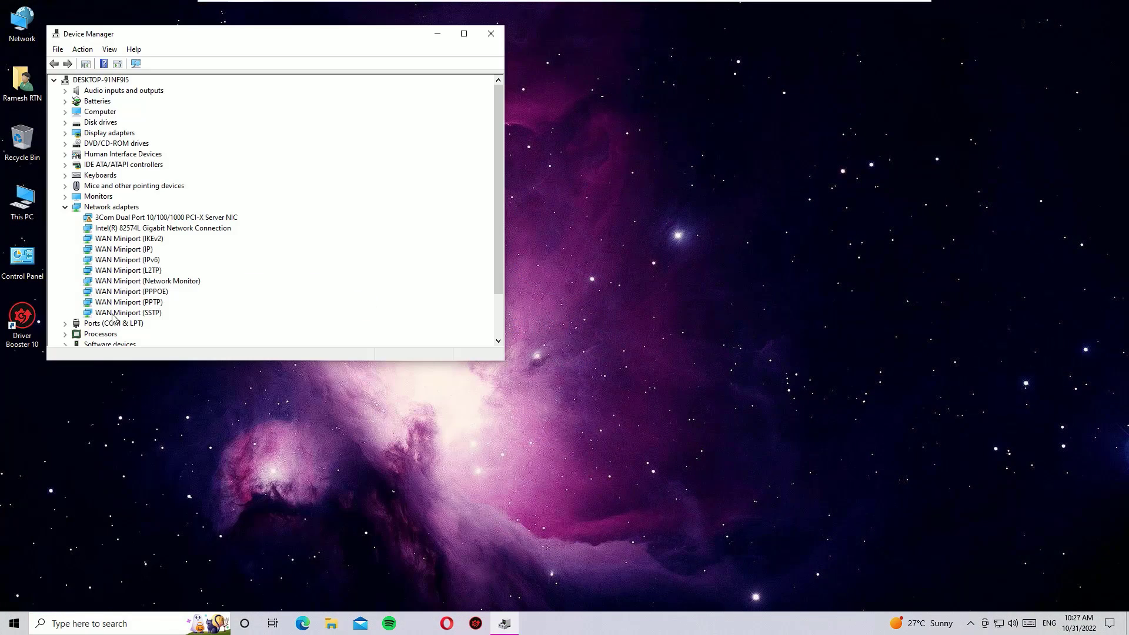
click(109, 230)
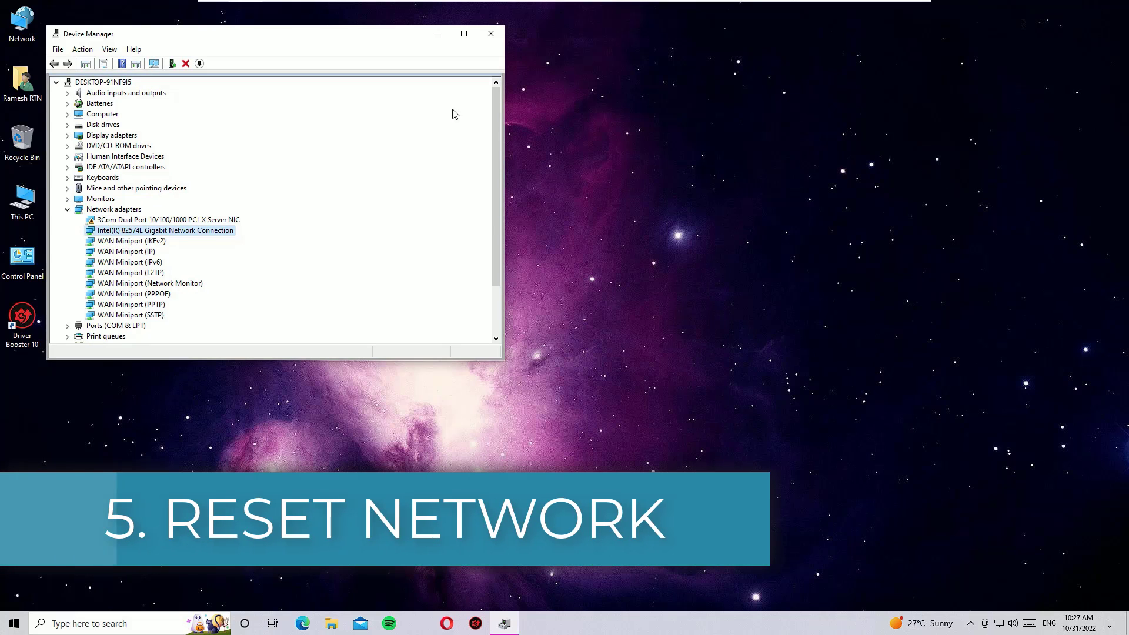
click(498, 40)
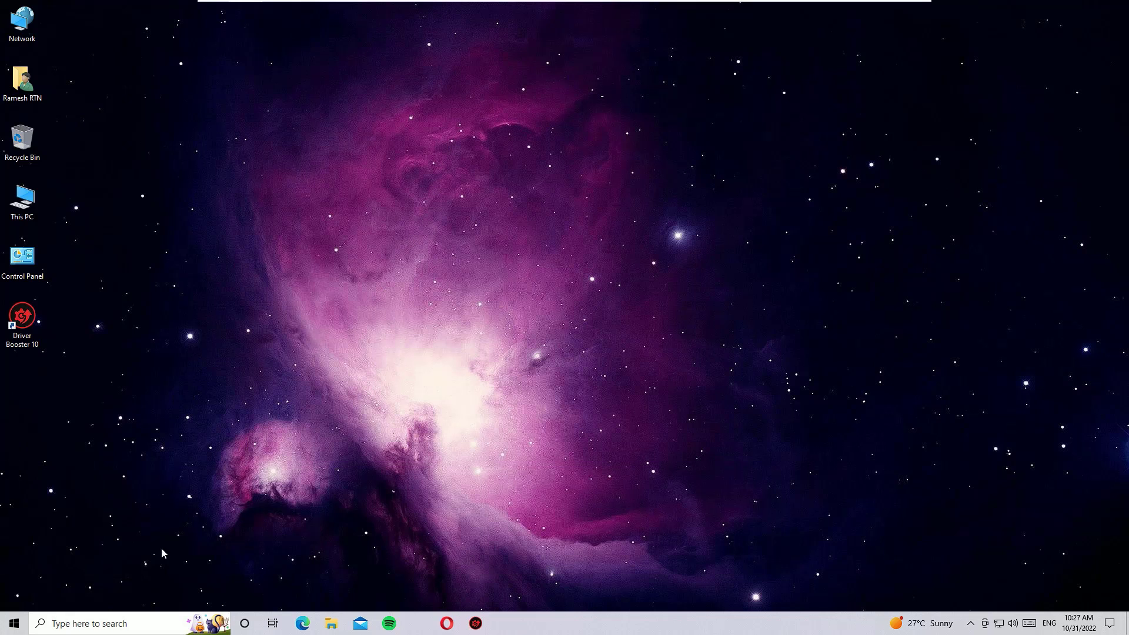
Search Windows for "network reset" and open the Network reset settings page.
click(135, 625)
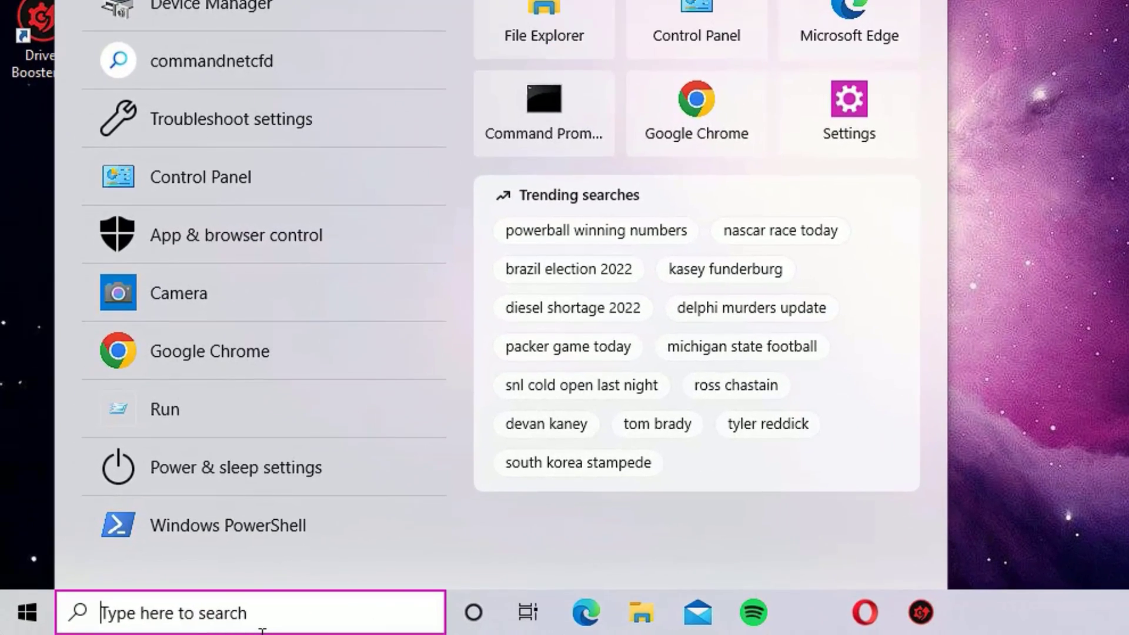
text(network )
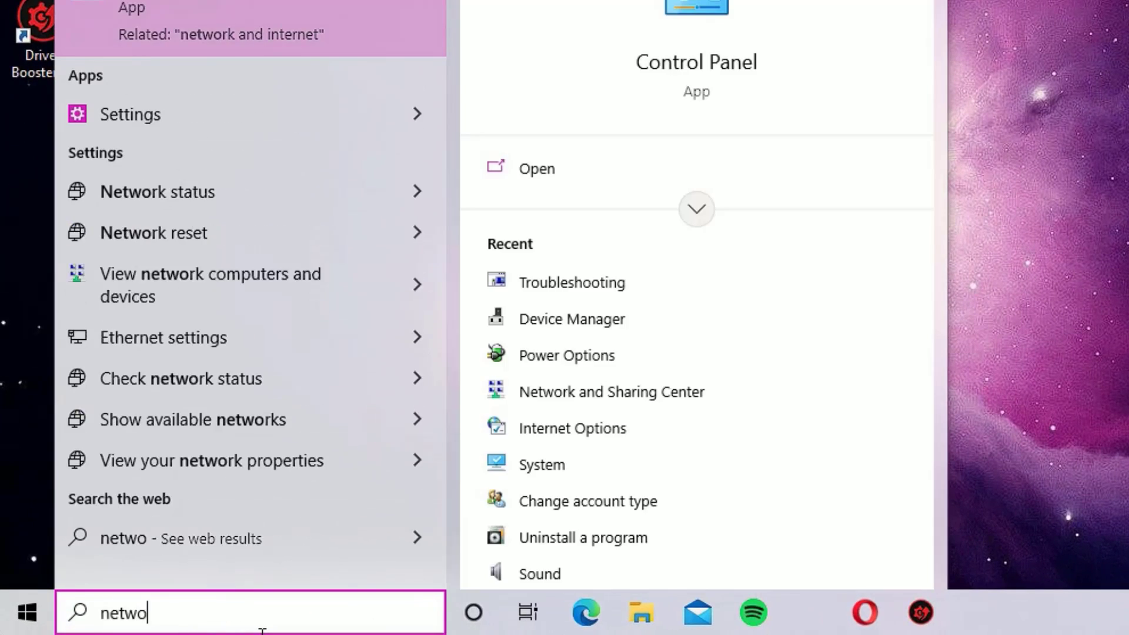
text(reset)
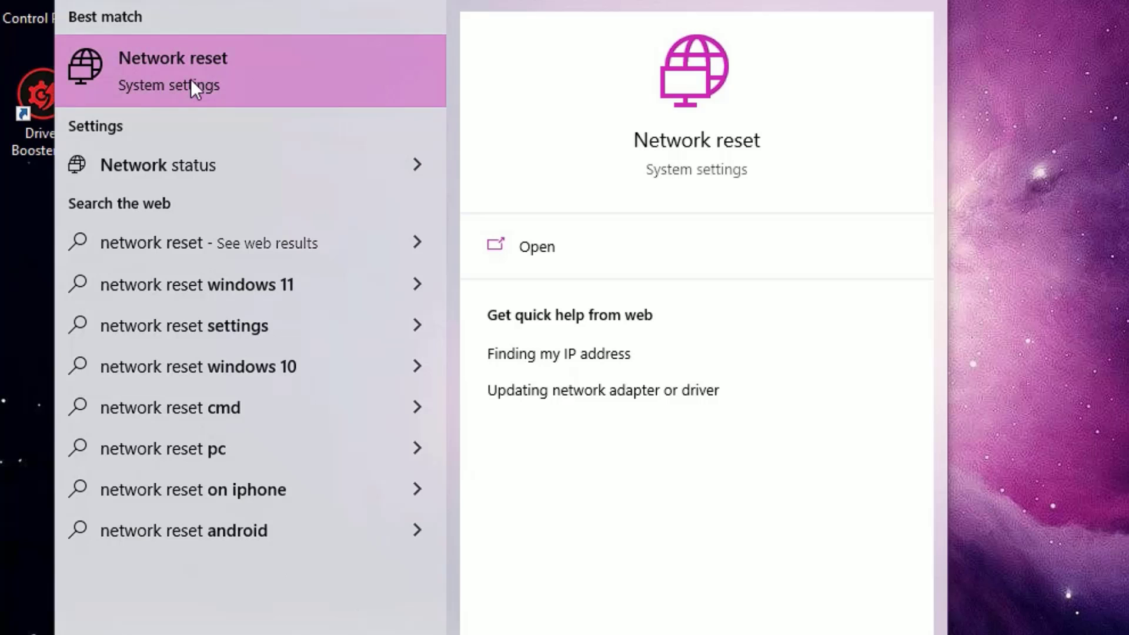
click(187, 84)
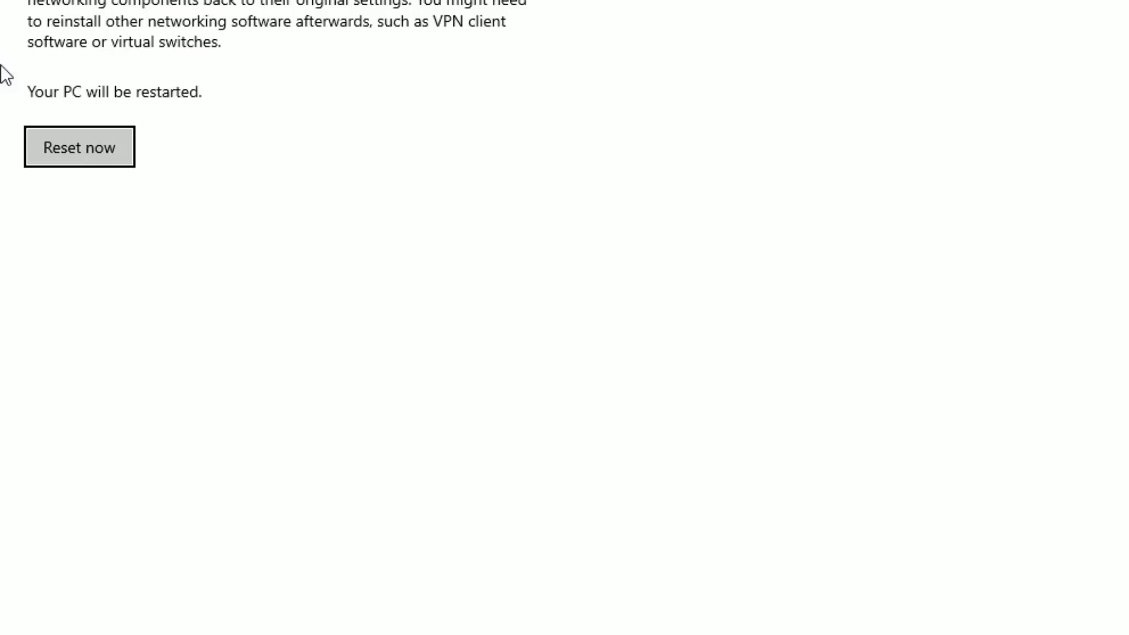
Reset the network settings, confirm the reset, and dismiss the sign-out notice.
click(45, 372)
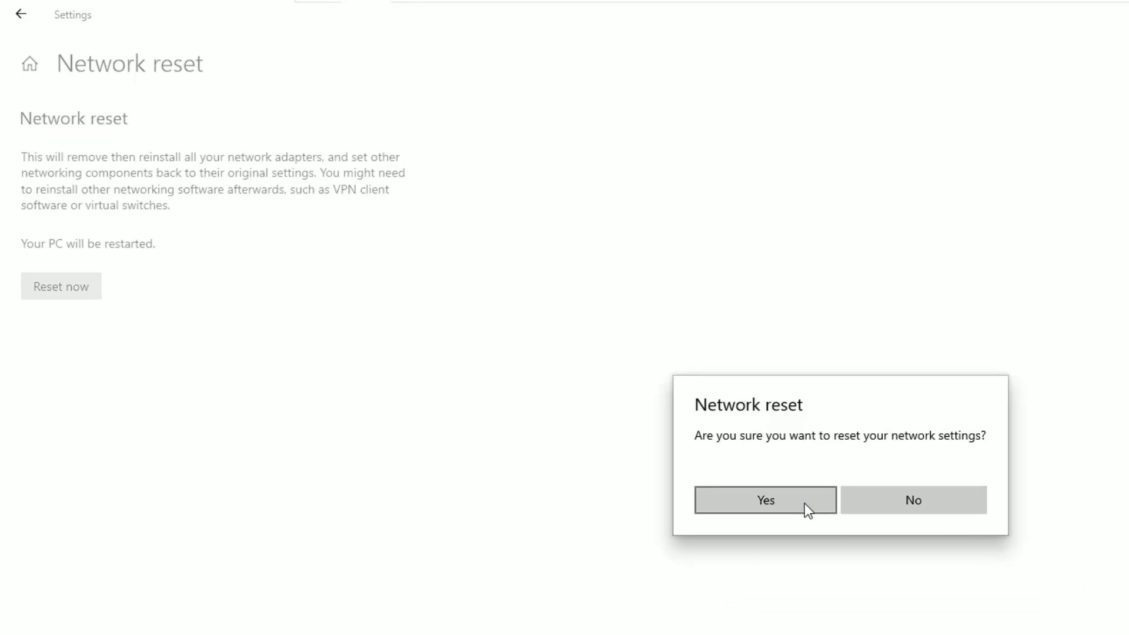
click(805, 503)
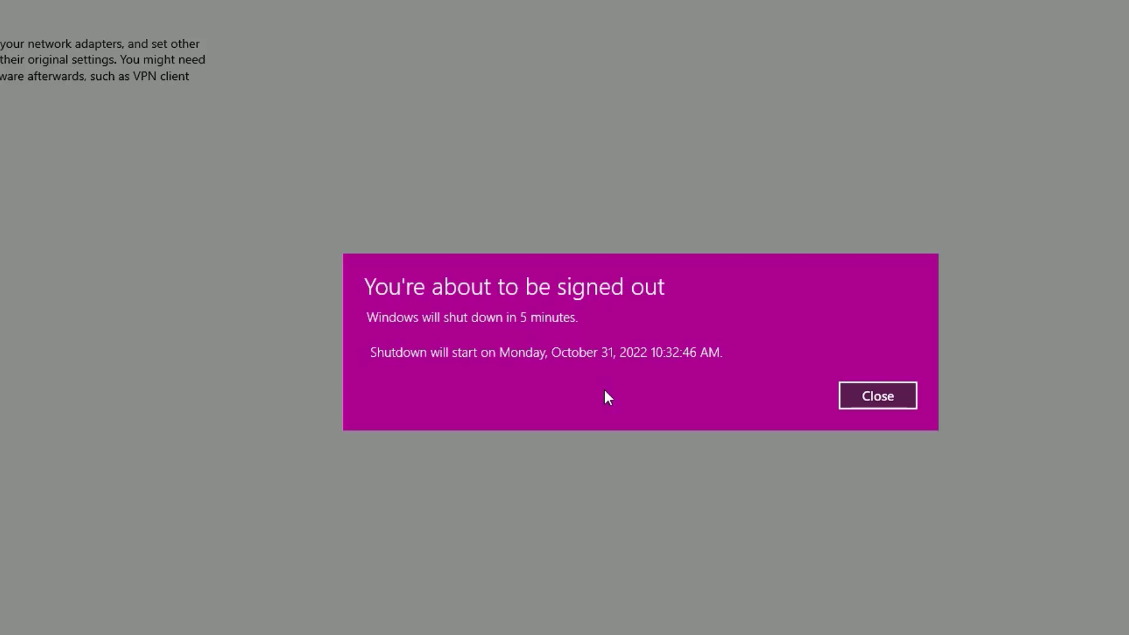
click(860, 396)
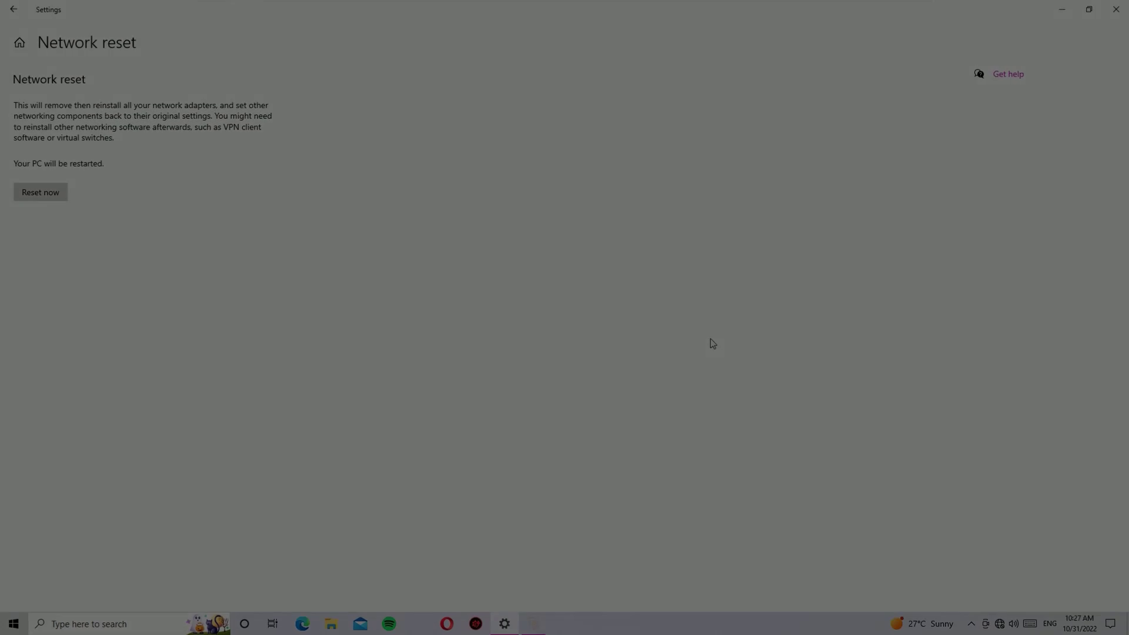
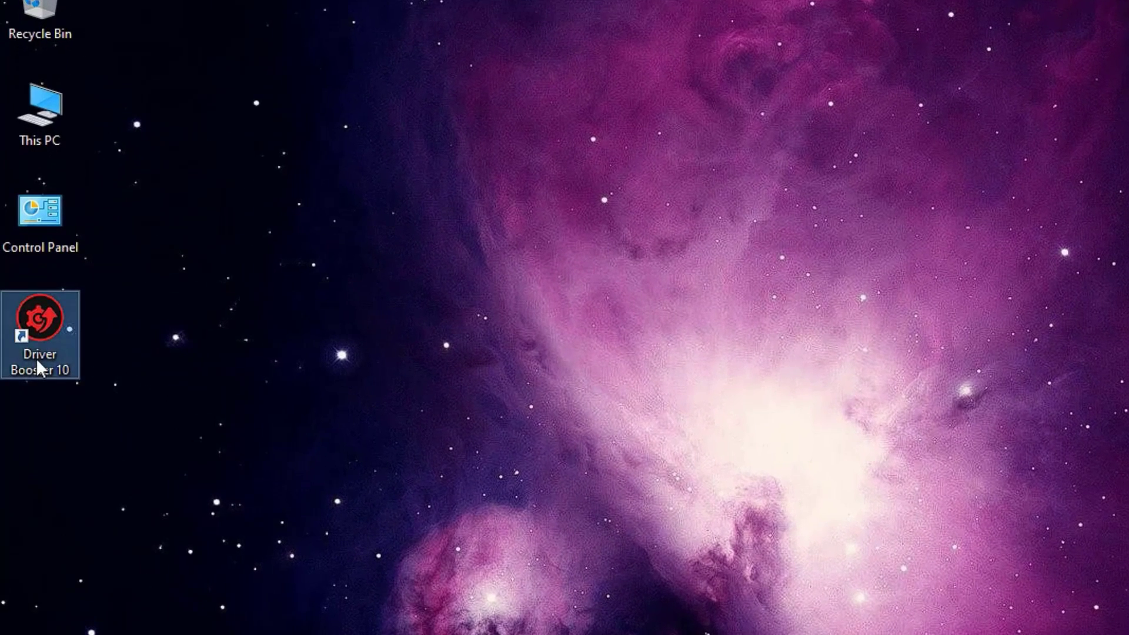
Open Driver Booster 10 from the desktop and start a scan of the computer's drivers.
click(36, 358)
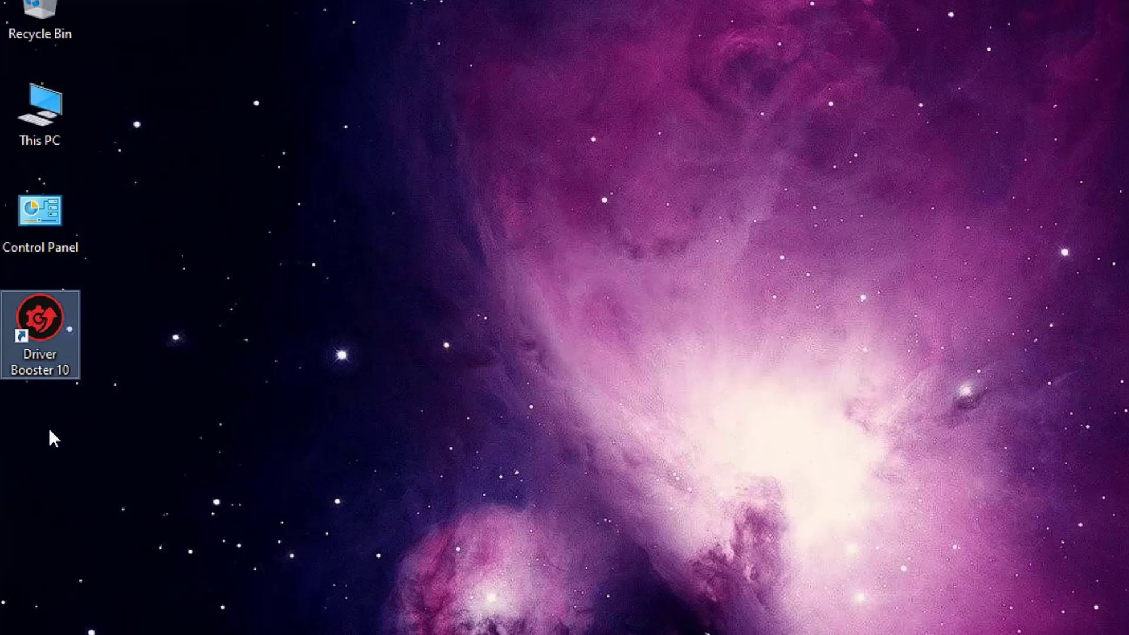
double_click(64, 316)
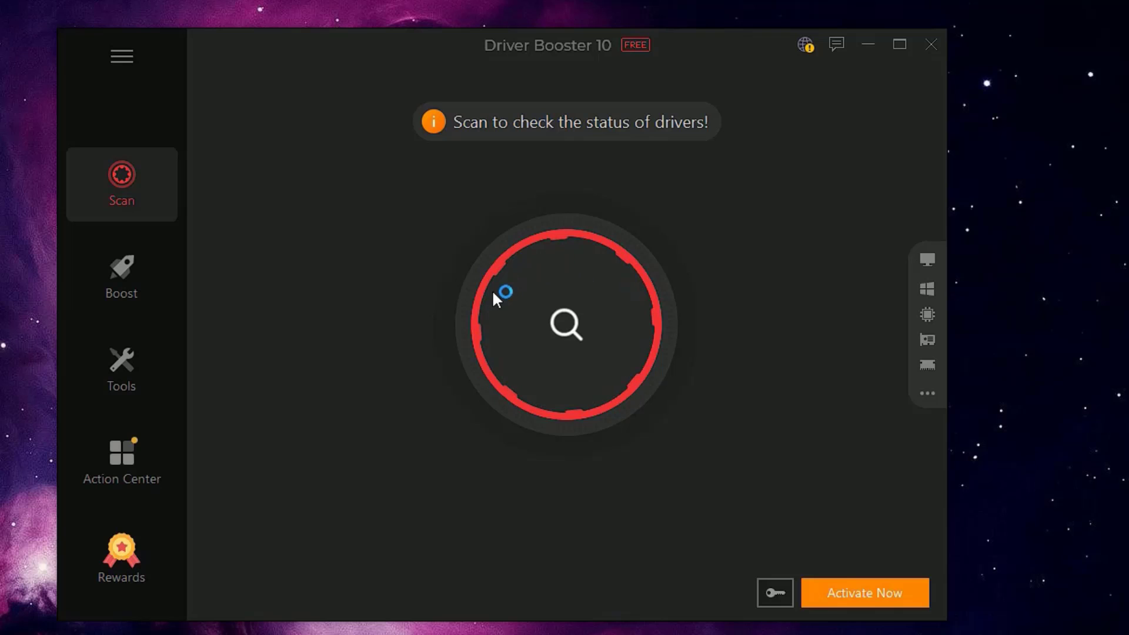
click(537, 361)
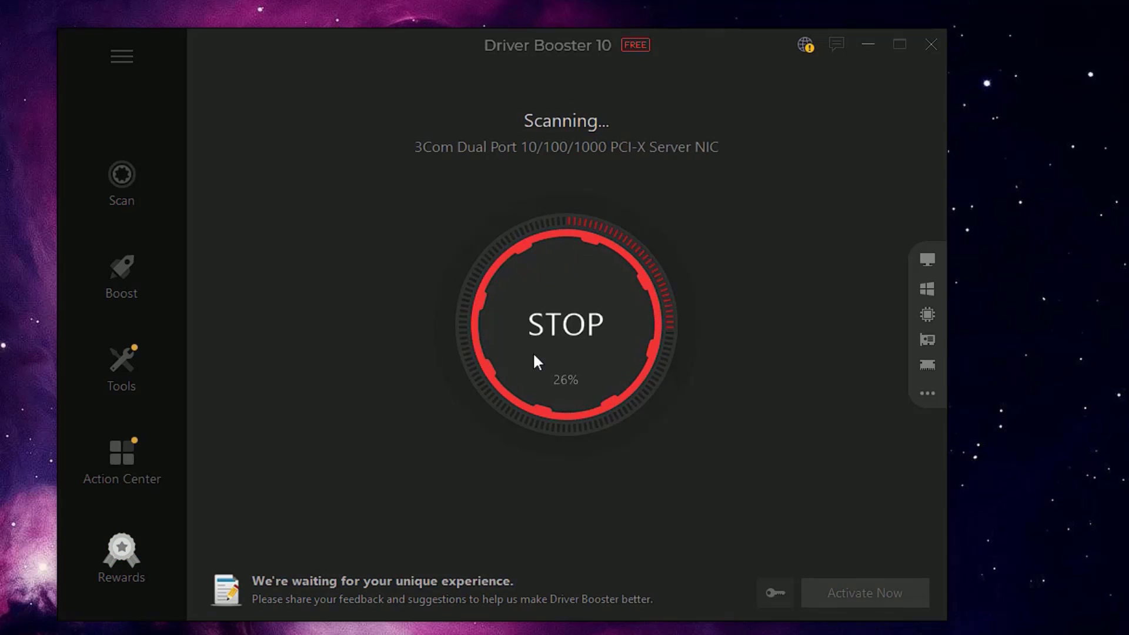